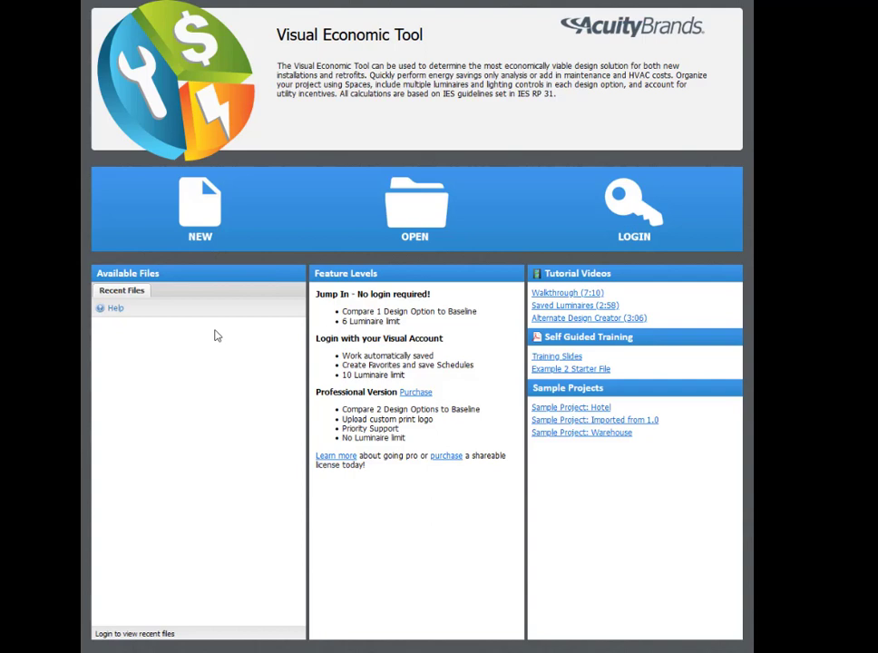
Open the Hotel sample project and review the space settings of the 2x Queen Beds guest room
click(550, 412)
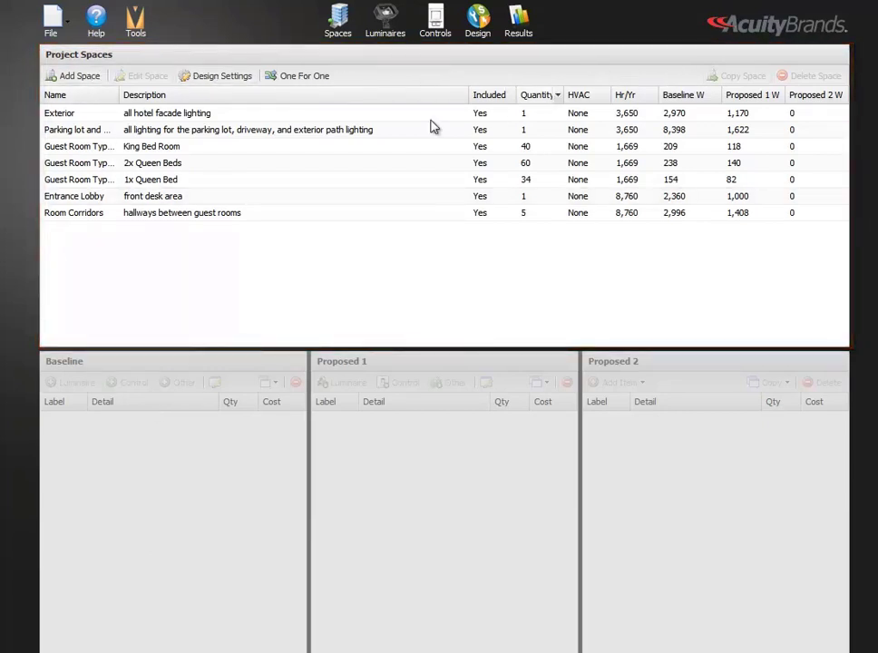
click(284, 166)
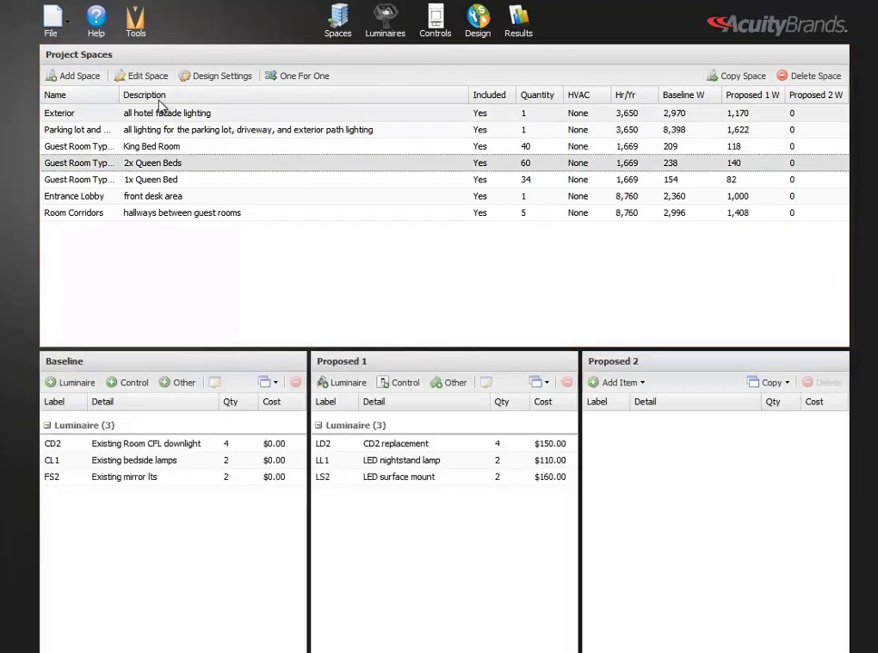
click(148, 77)
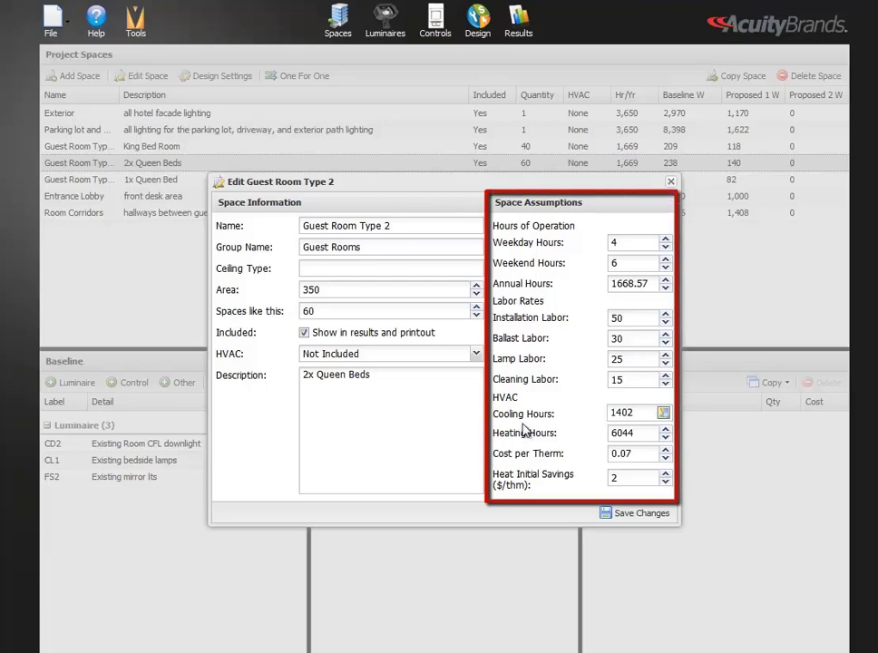
click(672, 182)
Start a new baseline luminaire for the King Bed Room space and review its lamp, ballast and maintenance settings
click(295, 184)
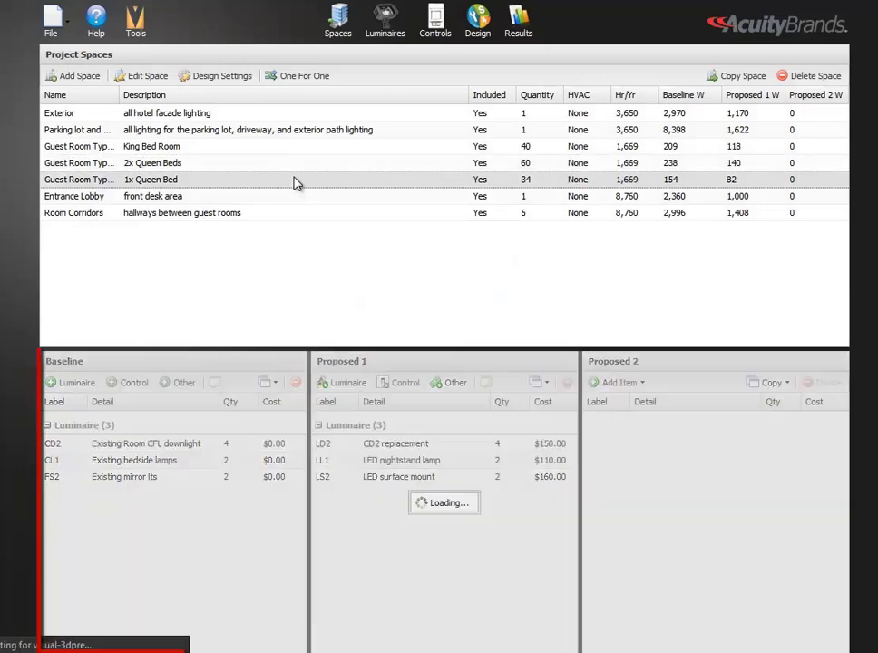
click(280, 148)
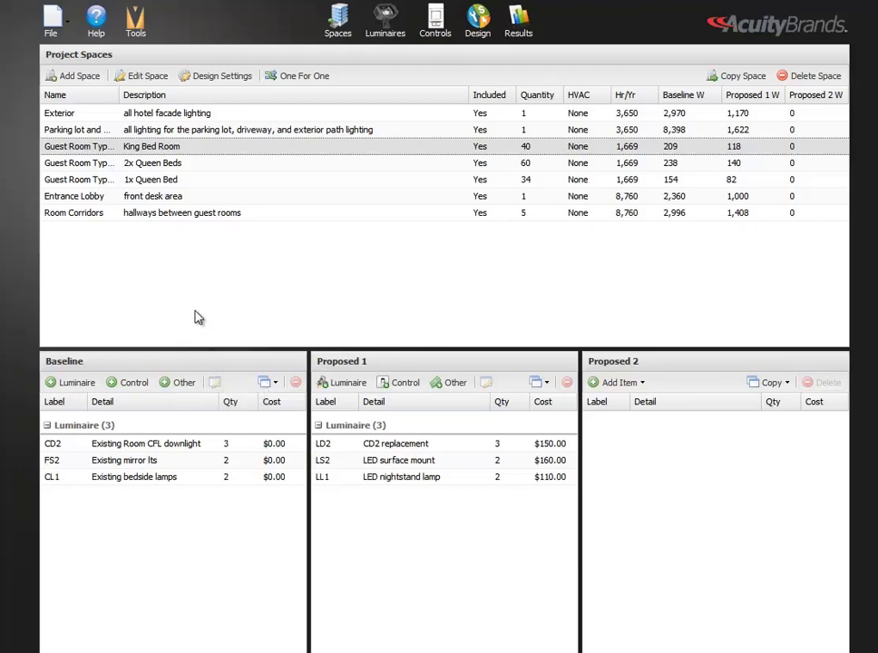
click(78, 383)
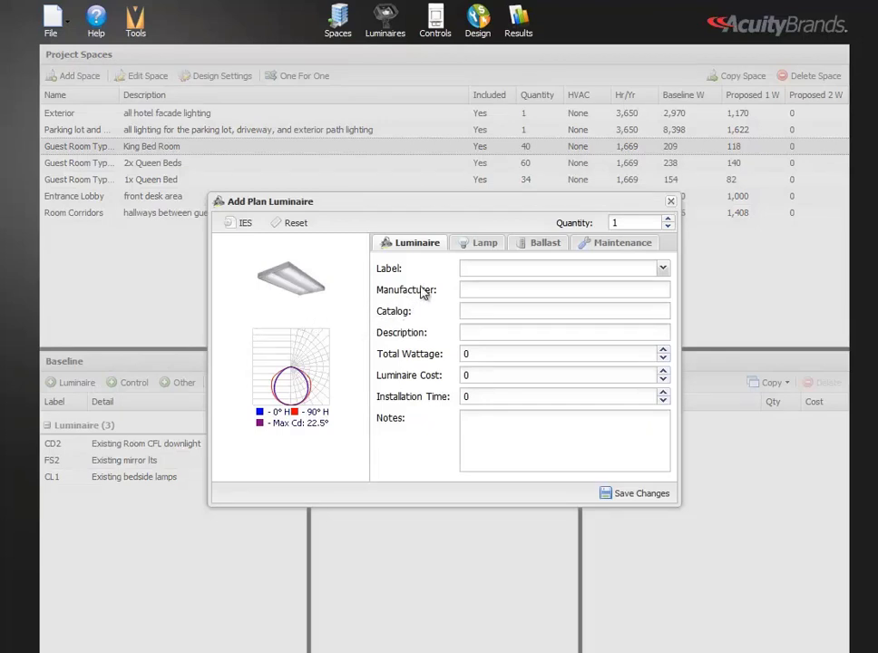
click(472, 247)
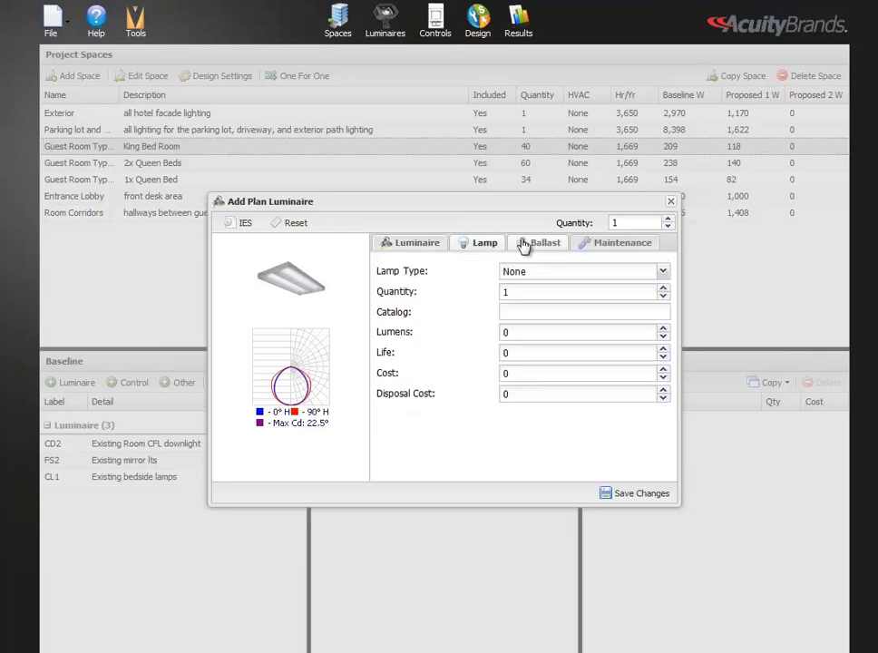
click(524, 245)
click(601, 245)
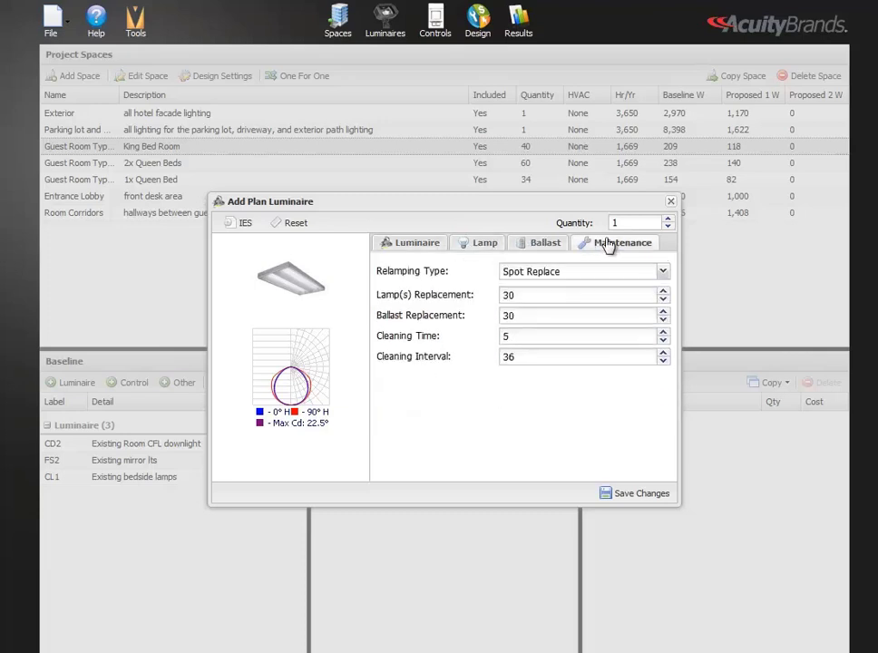
click(428, 247)
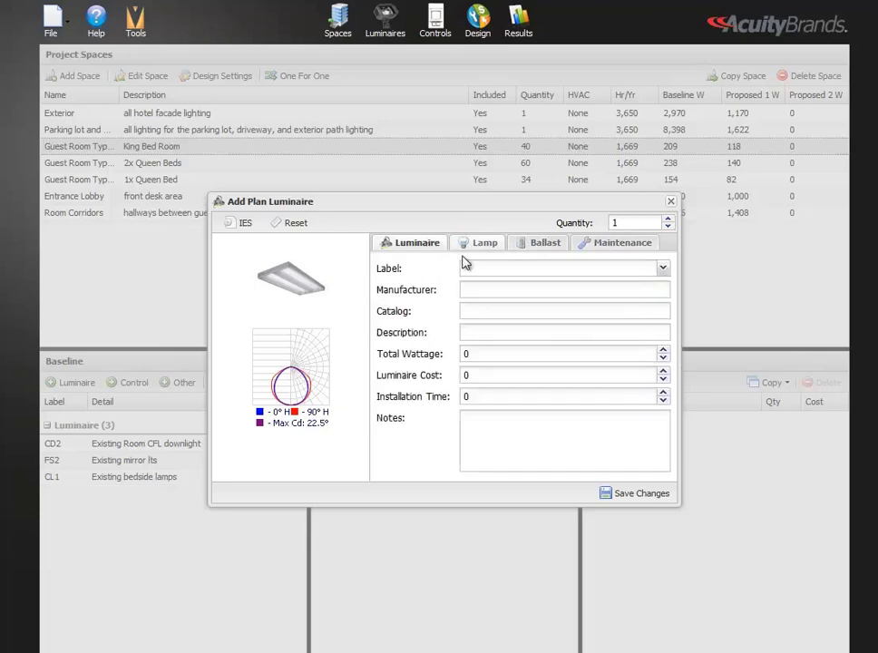
Give the new baseline luminaire the label AA1, a total wattage of 99 and a quantity of 11, and save it
click(470, 270)
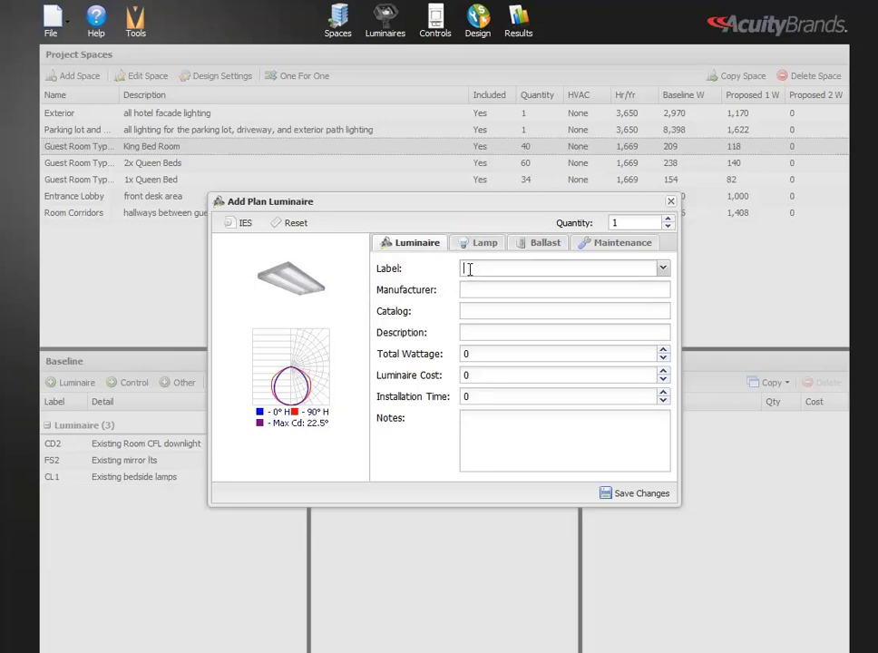
text(AA1)
click(482, 354)
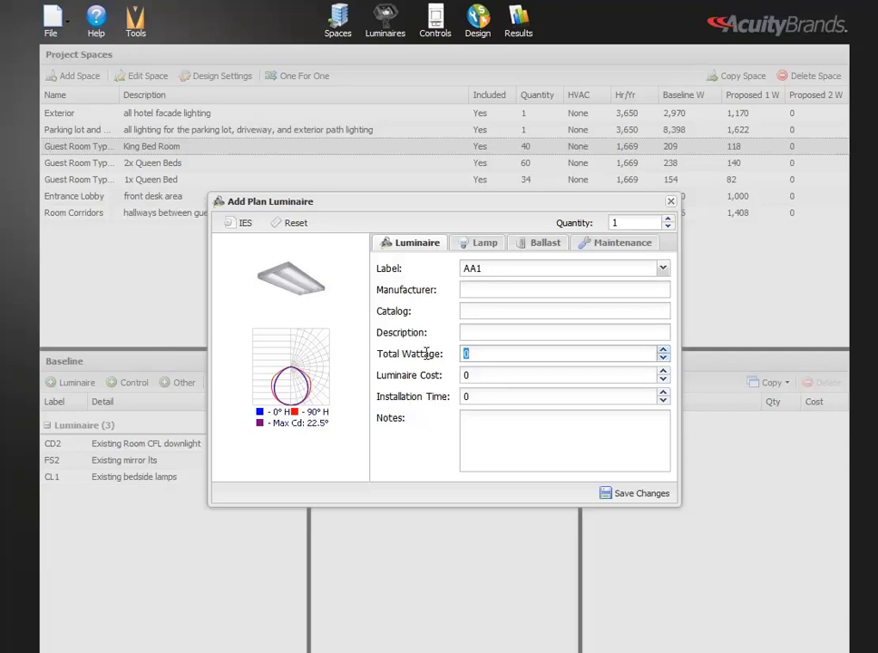
text(99)
click(635, 222)
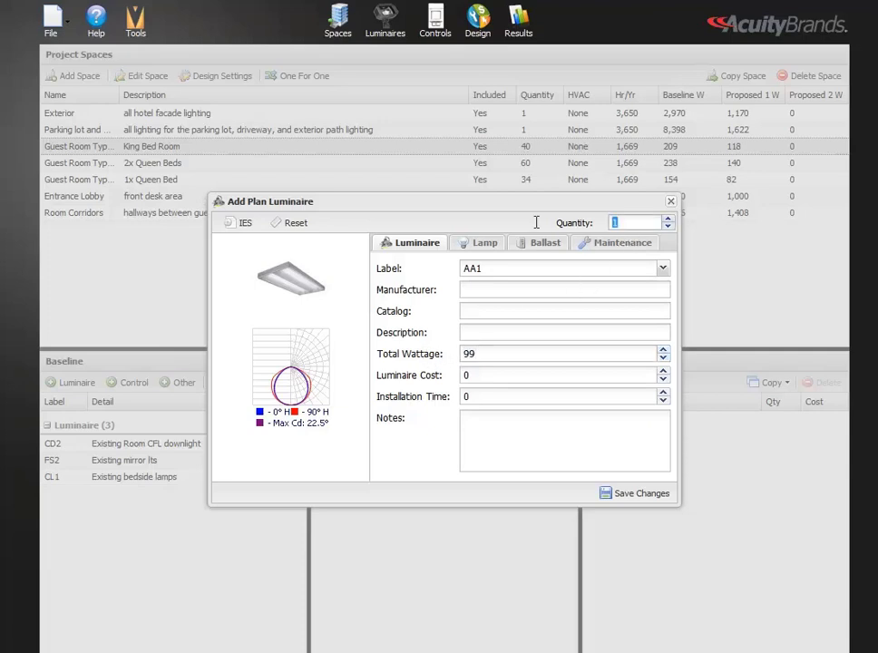
text(11)
click(638, 490)
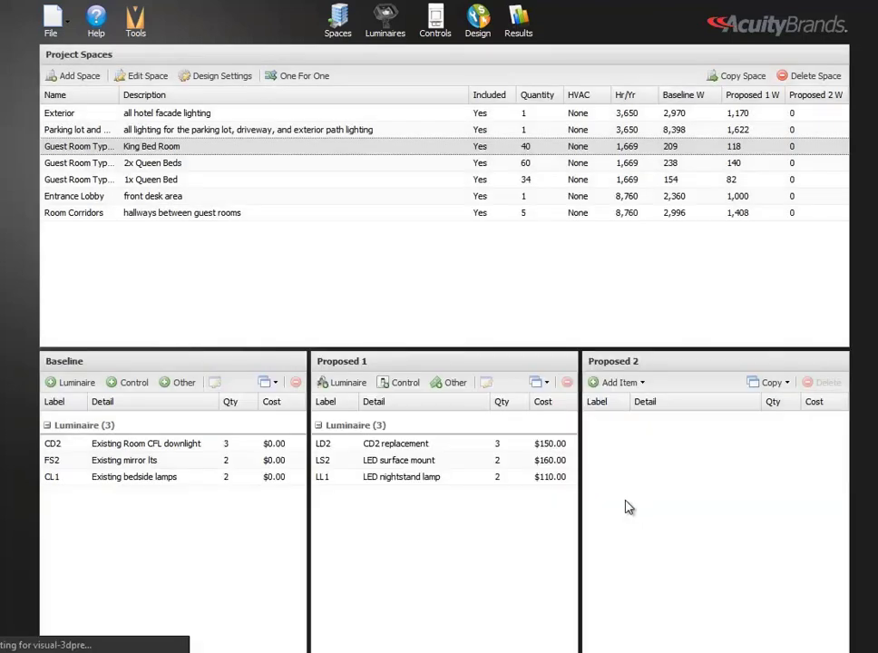
click(184, 496)
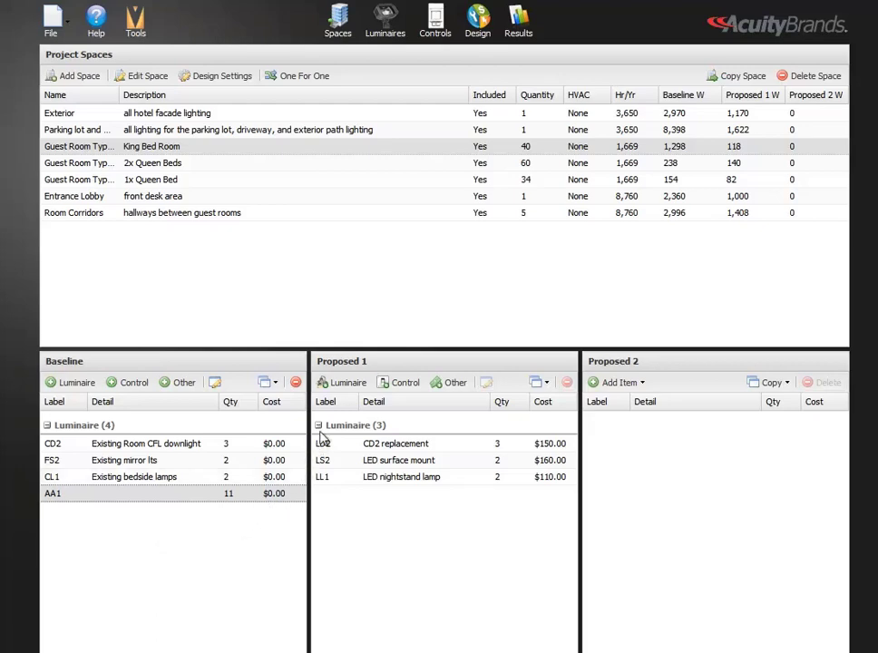
click(349, 385)
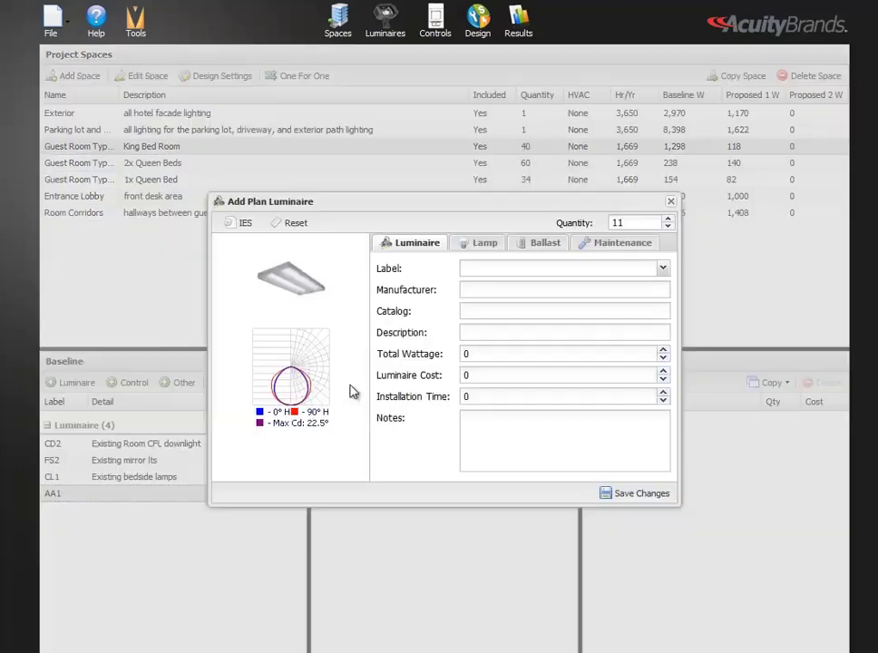
click(663, 269)
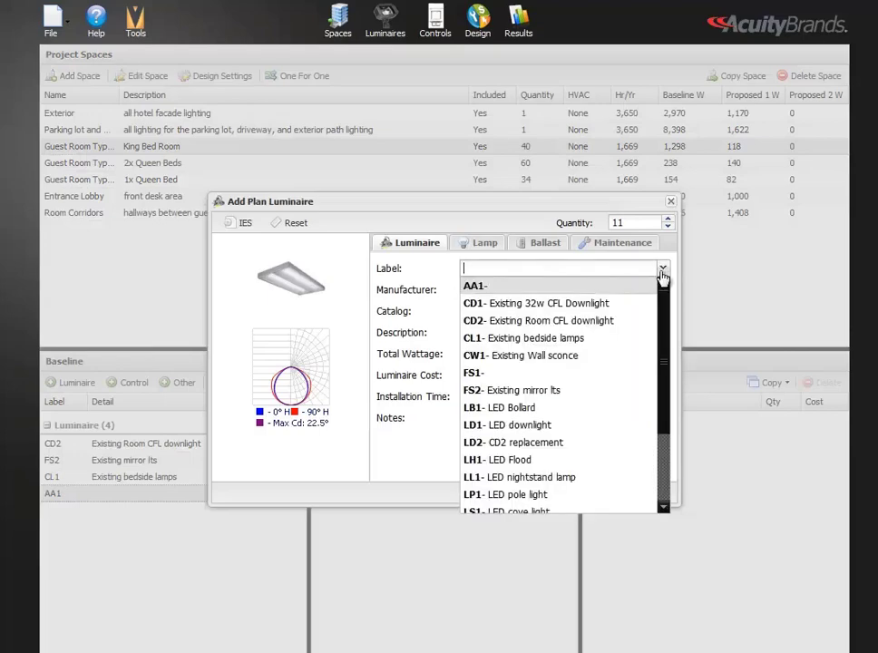
click(581, 287)
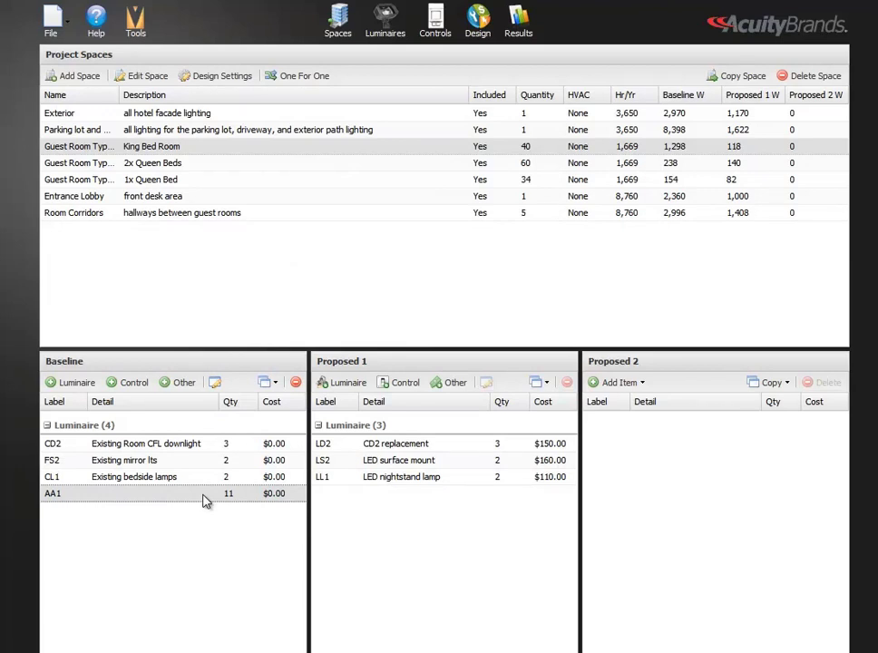
Edit baseline luminaire AA1 to have the description "description" and save the change
click(216, 383)
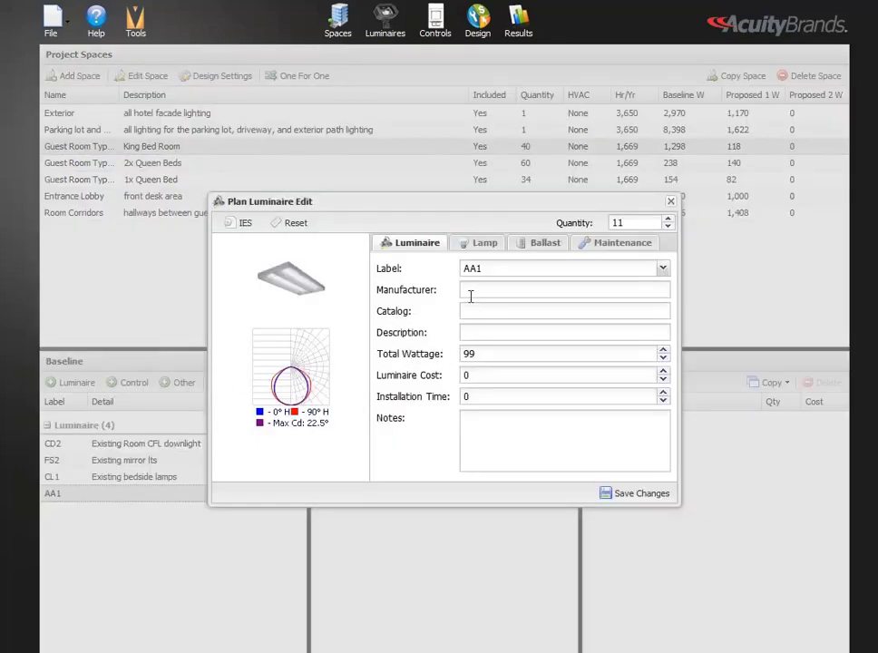
click(469, 332)
text(description)
click(622, 492)
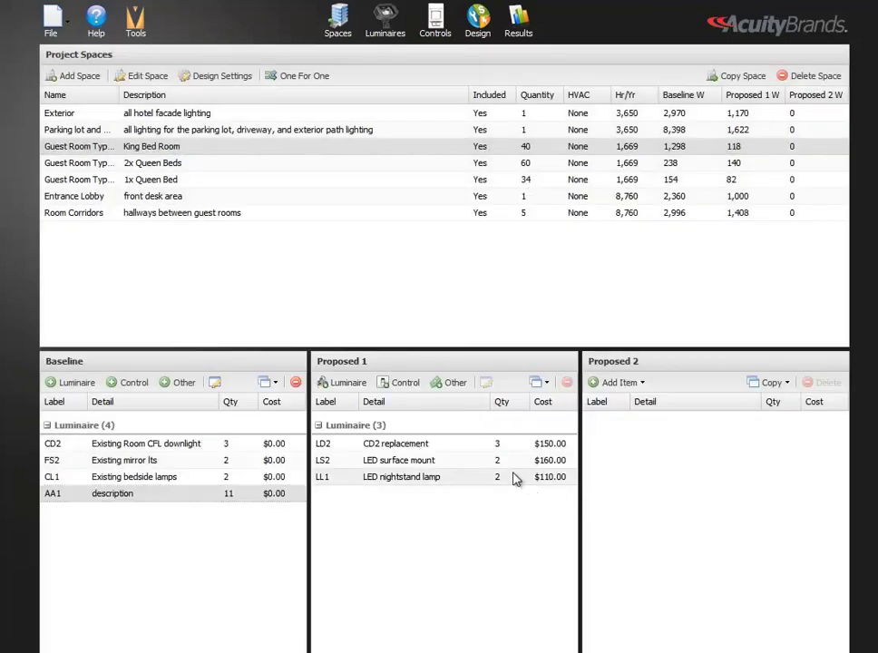
Start a new control in Proposed 1 for the King Bed Room, labelled LC1, with the type Occupancy
click(400, 386)
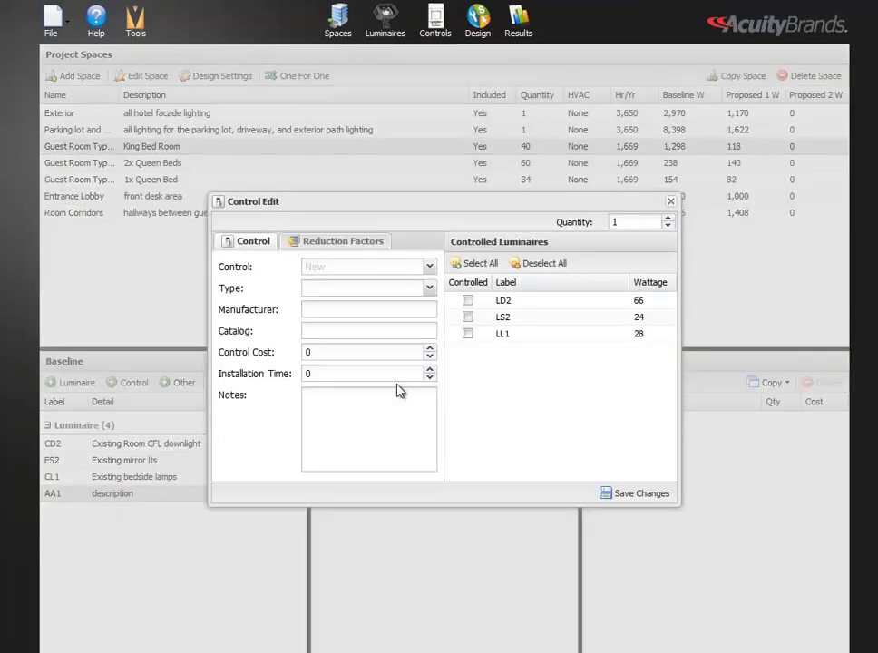
click(328, 266)
text(LC1)
click(399, 291)
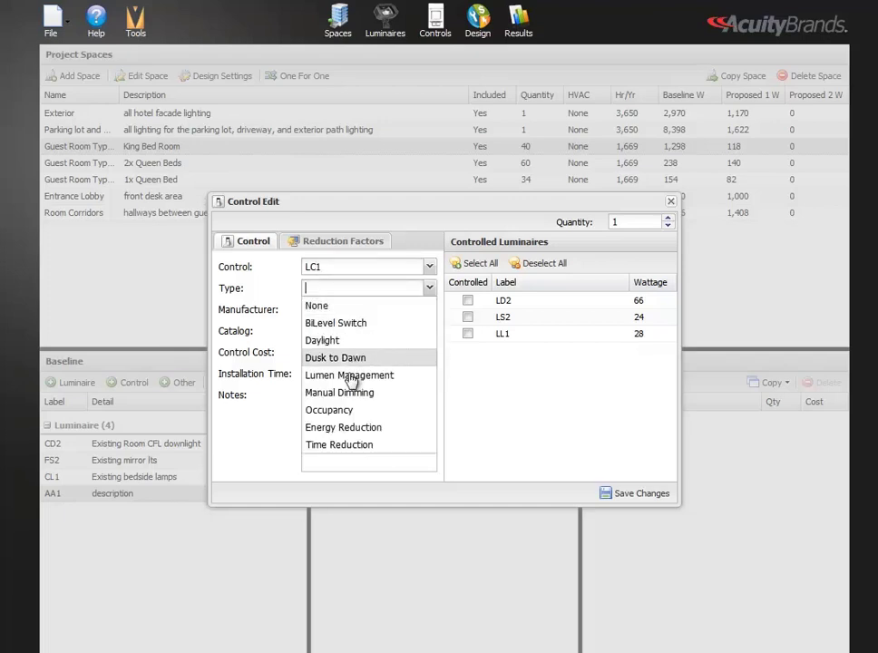
click(340, 413)
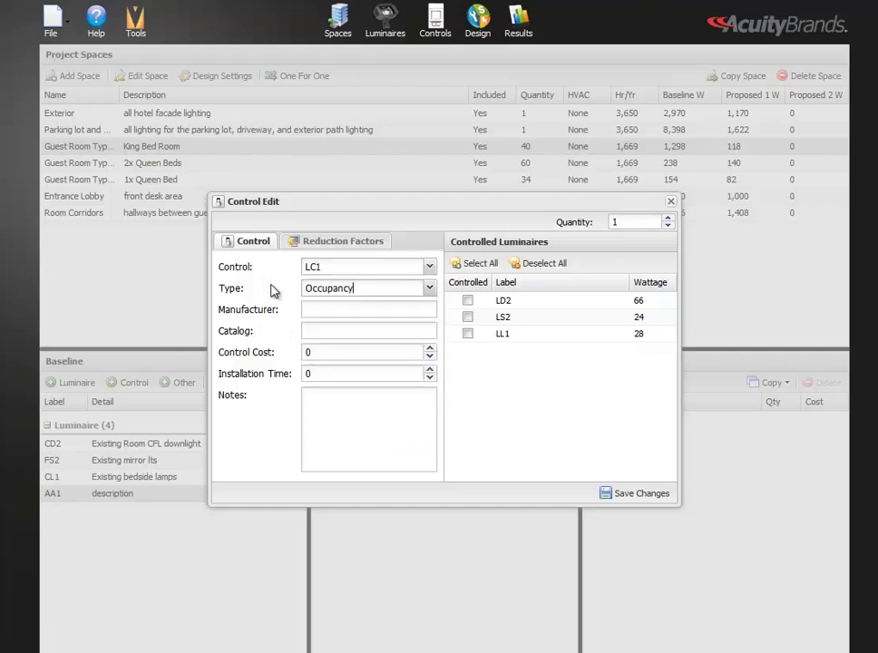
Review the control's reduction factors, assign the control to all luminaires in Proposed 1, and save it
click(317, 245)
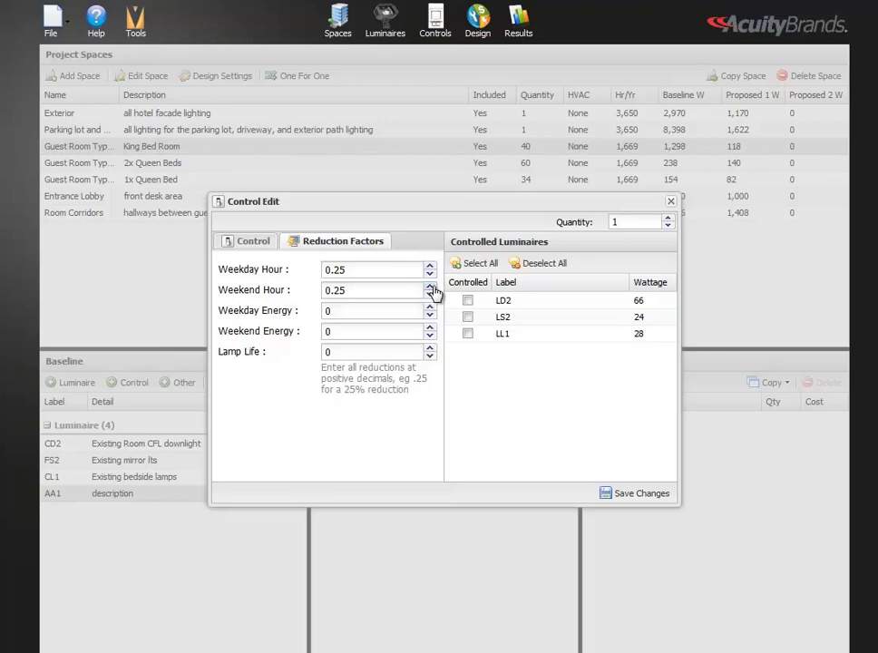
click(467, 300)
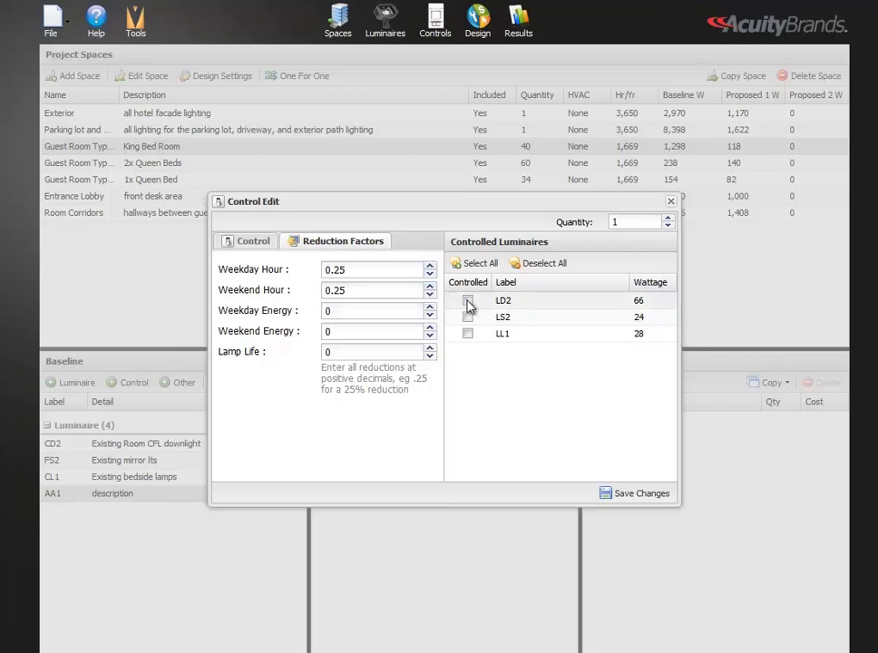
click(467, 316)
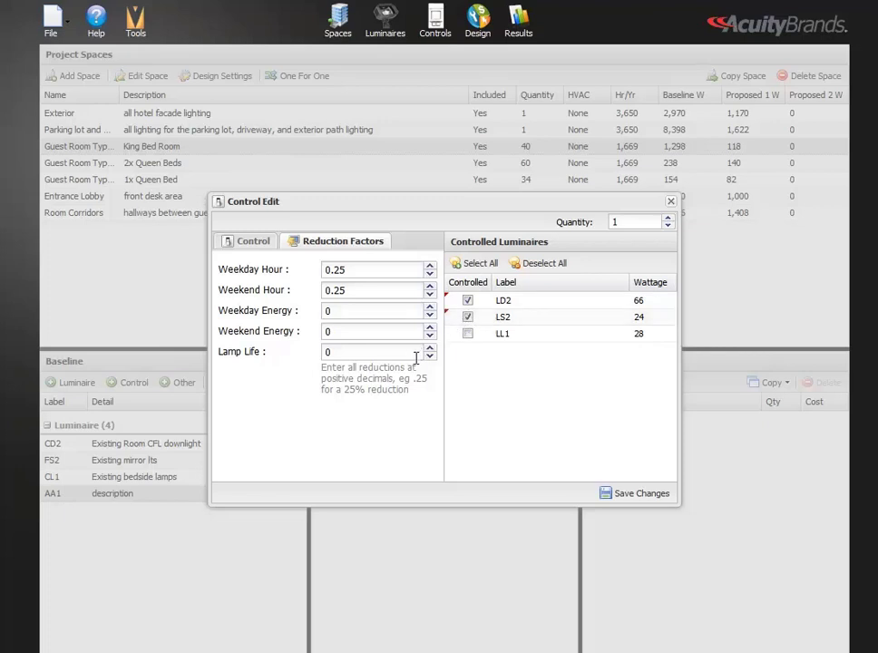
click(467, 334)
click(467, 317)
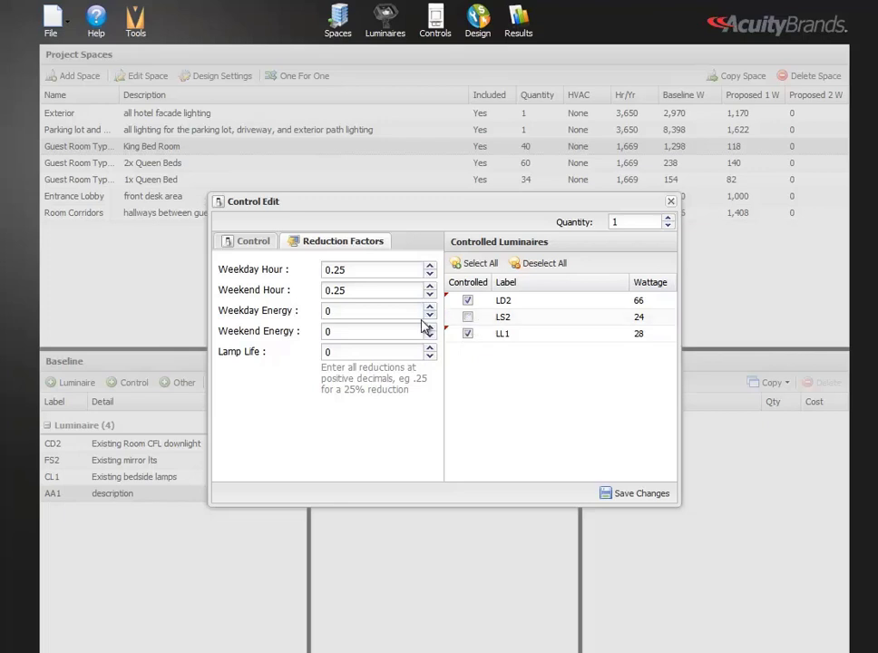
click(475, 266)
click(625, 497)
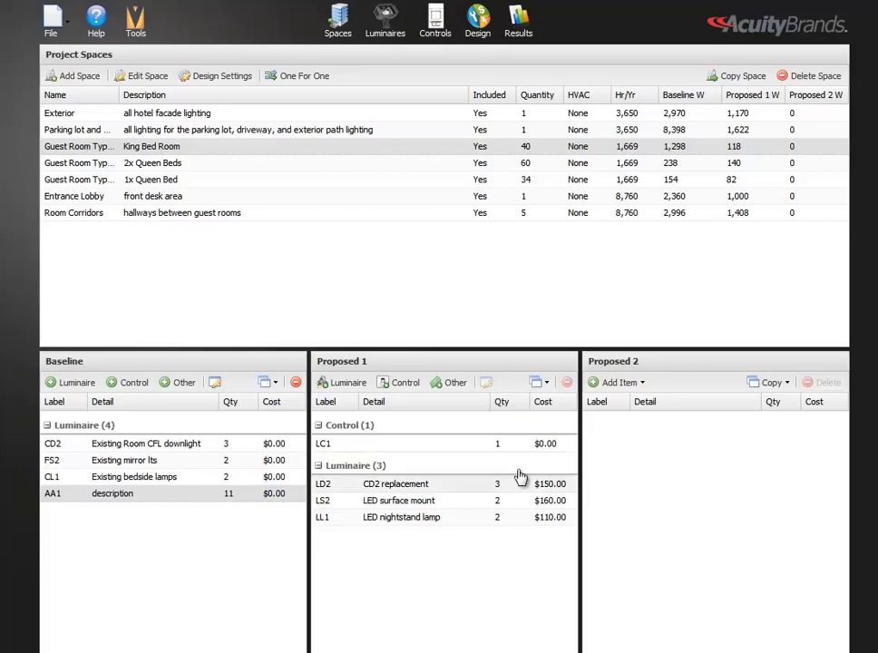
Select control LC1 and look over the rebate form for Proposed 1 without saving an entry
click(465, 447)
click(487, 385)
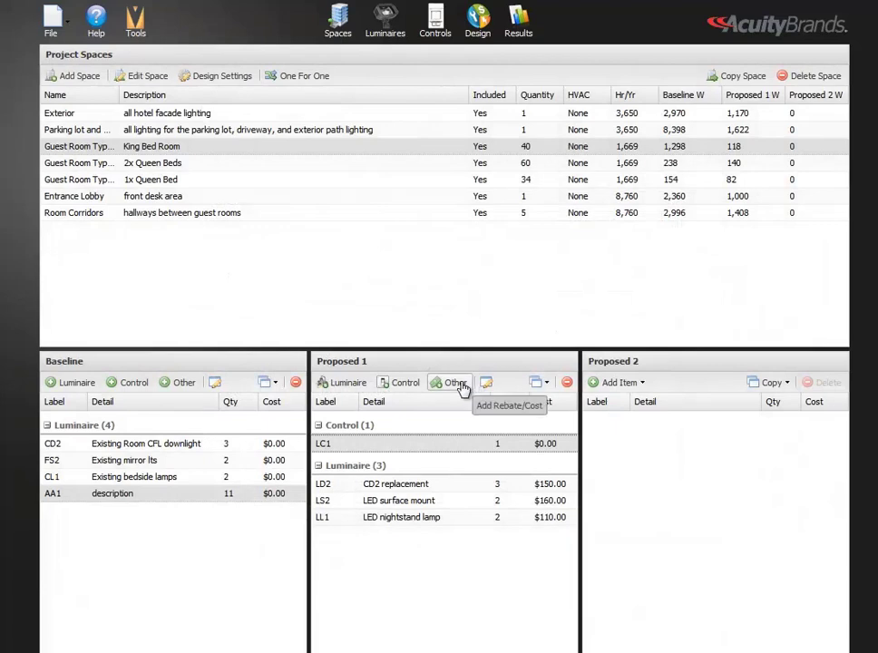
click(457, 385)
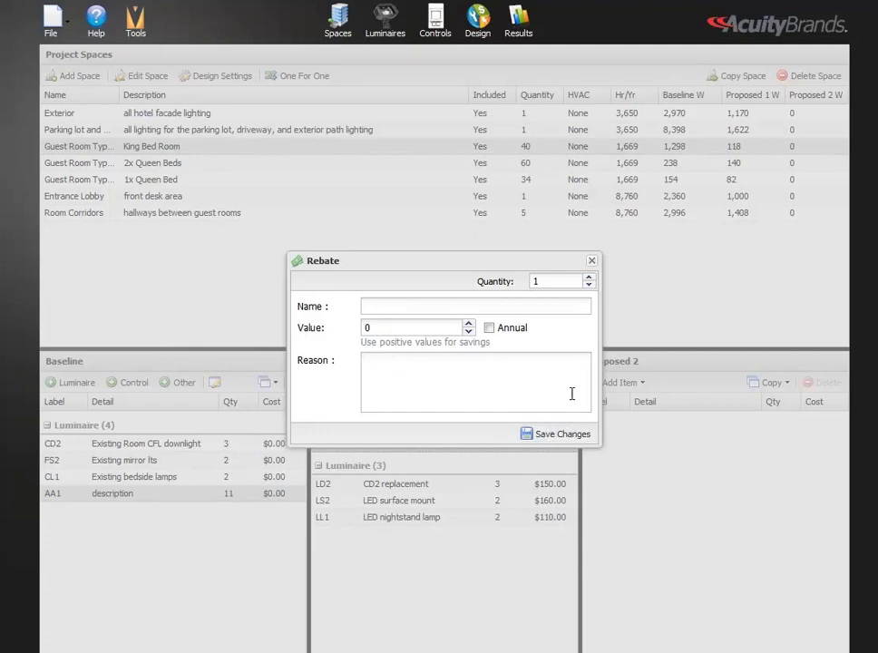
click(592, 261)
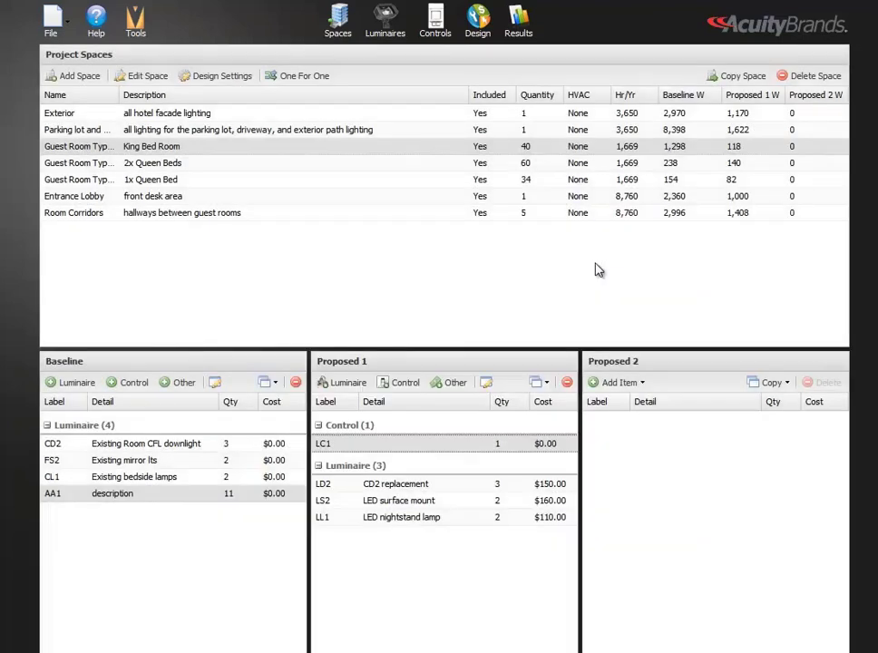
In the One for One Replacement Wizard, try Proposed 1 replacements with the source design grouped by space and by luminaire
click(291, 82)
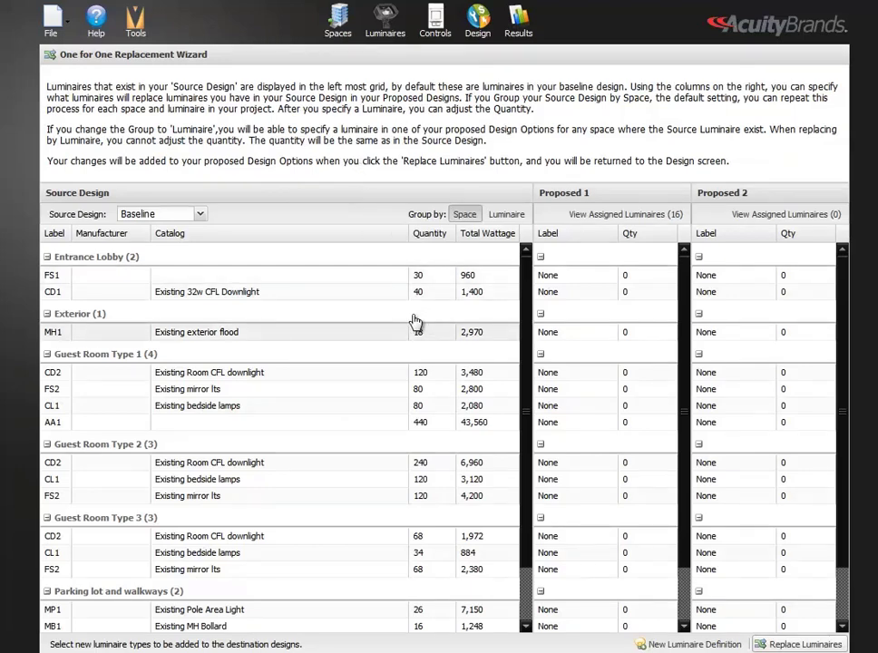
click(581, 293)
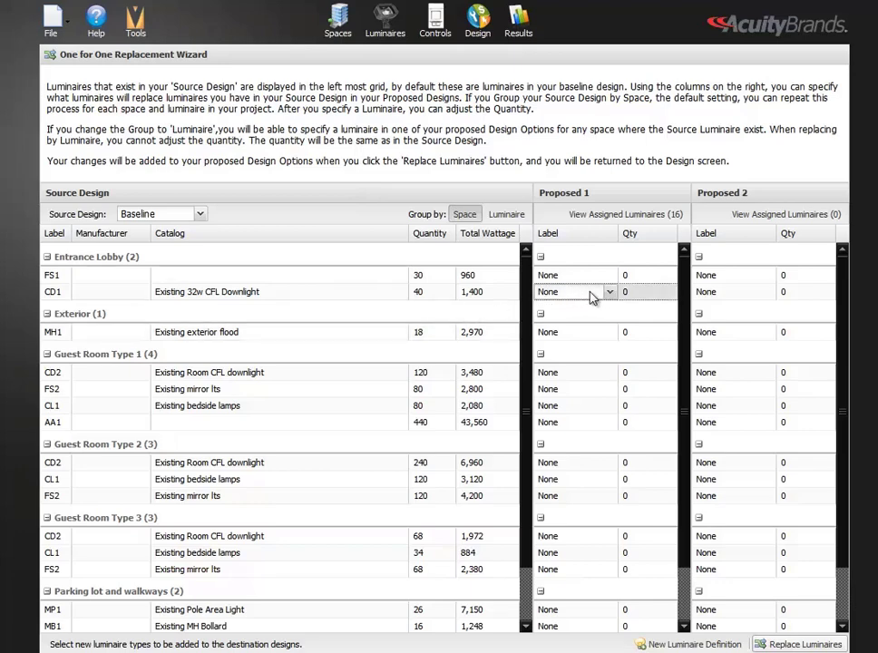
click(610, 292)
click(587, 346)
click(508, 215)
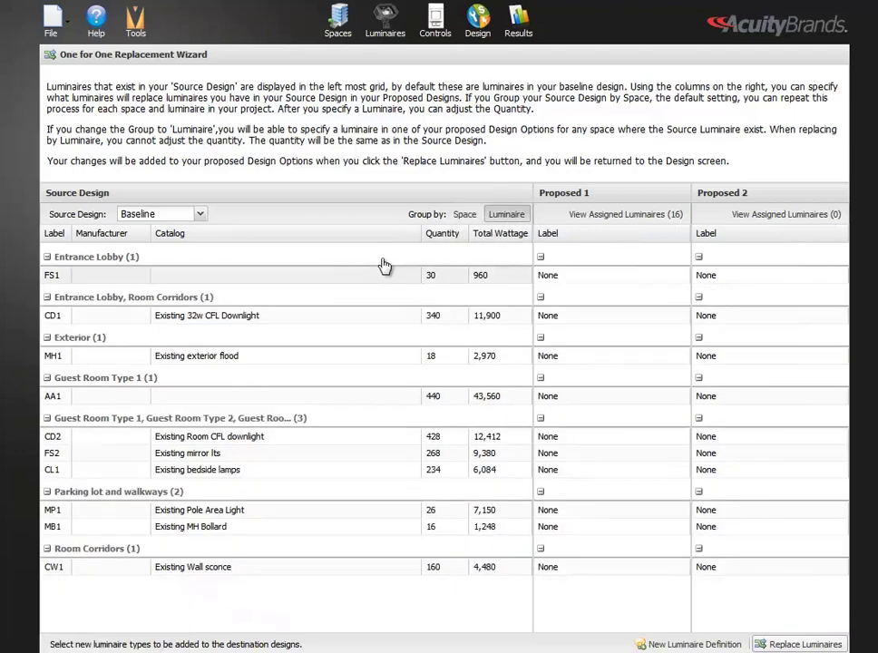
click(658, 276)
click(681, 276)
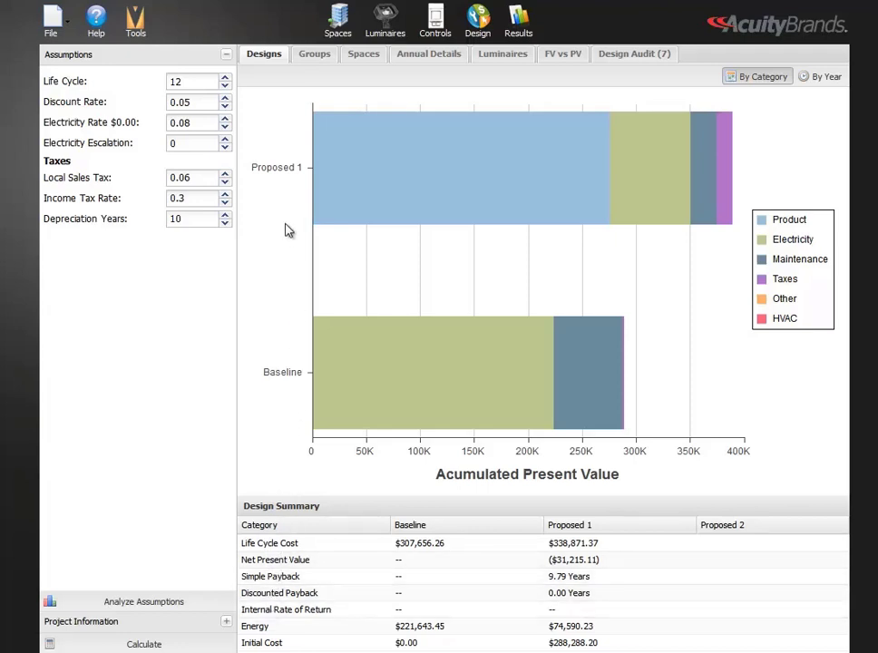
Examine the group comparison results and the summary for the Public Spaces group
click(308, 57)
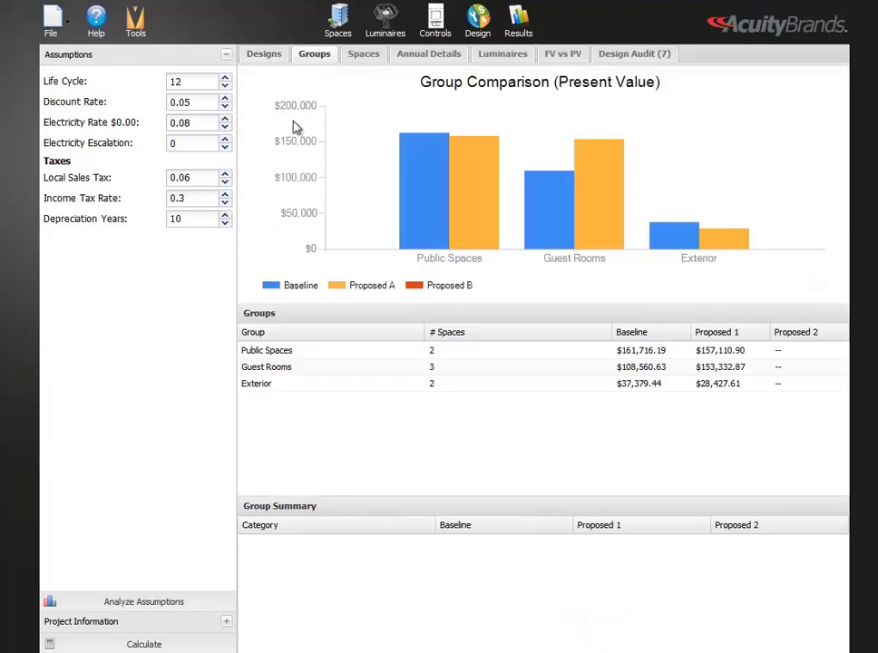
click(286, 355)
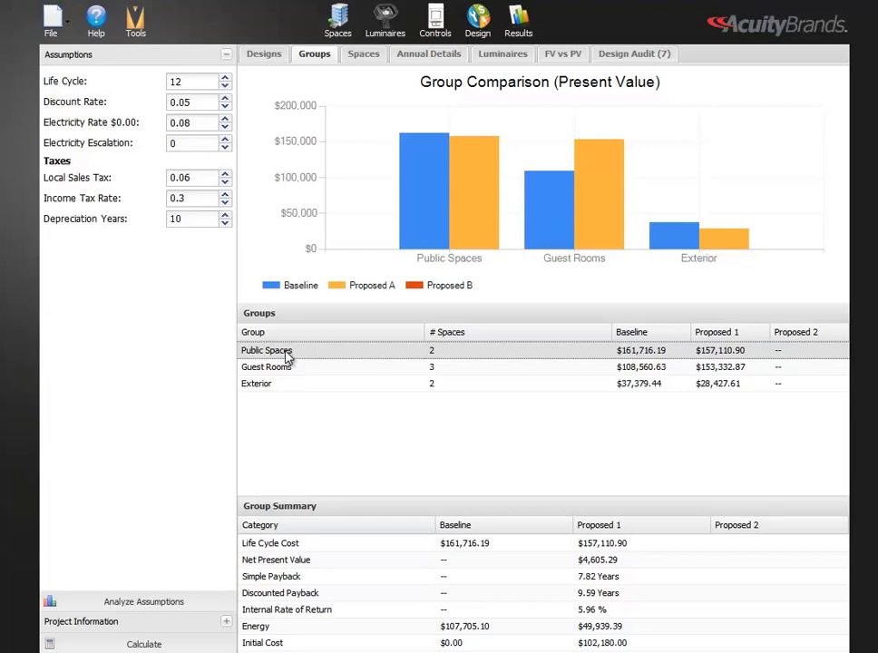
Examine the space comparison results and the summary details for Room Corridors, Guest Room Type 2 and Exterior
click(362, 55)
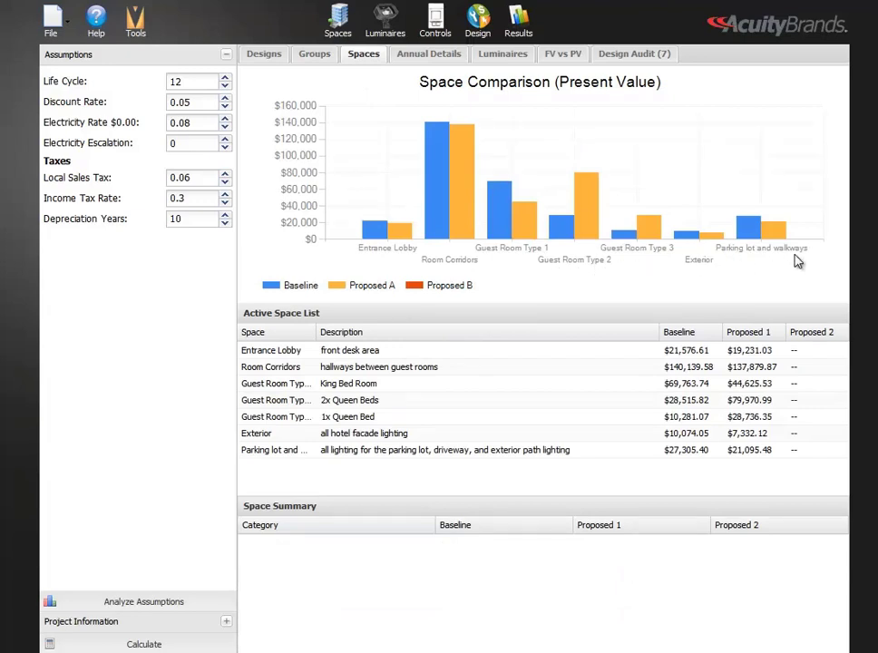
click(504, 367)
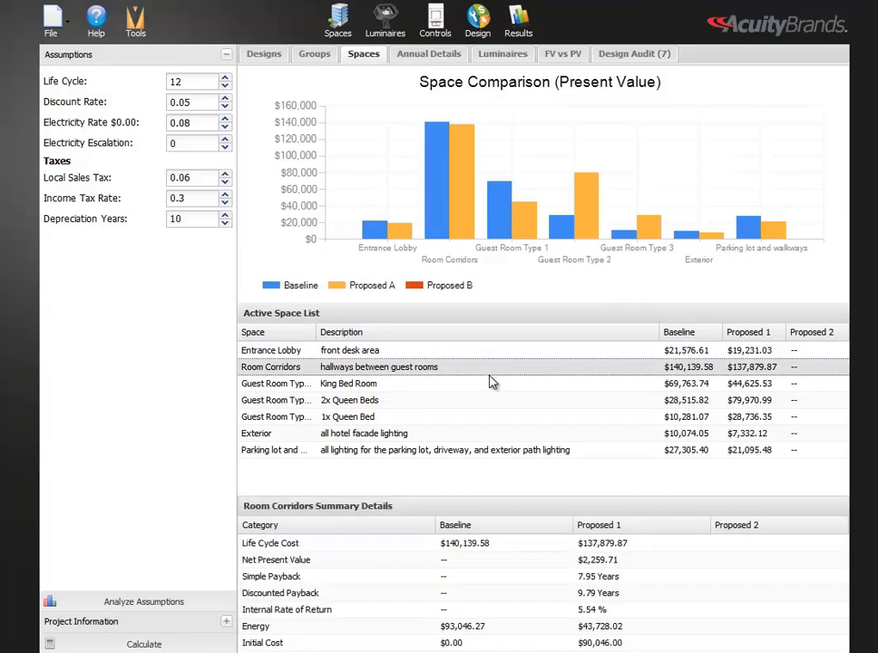
click(474, 405)
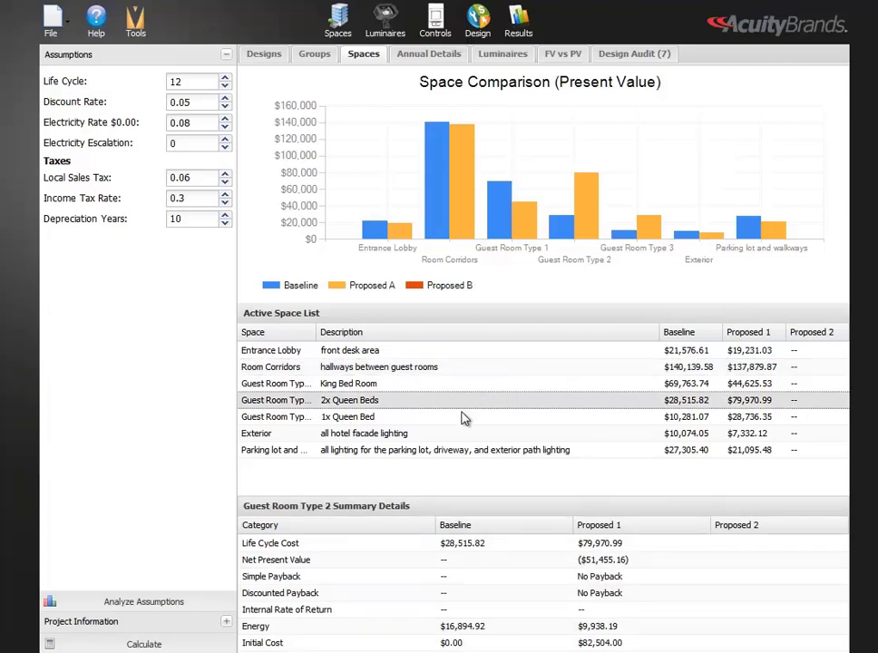
click(446, 437)
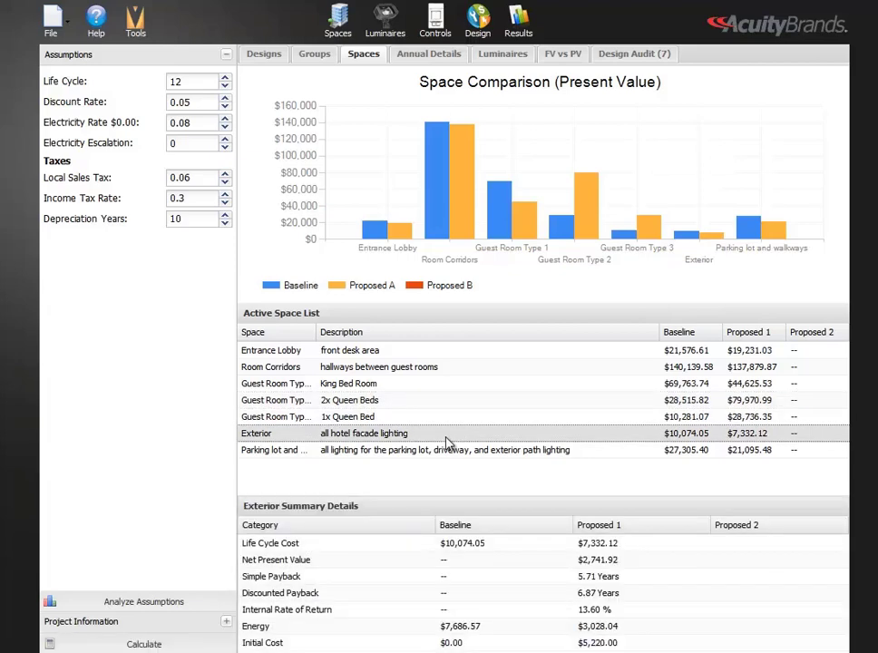
Review the Entrance Lobby's annual cost details for the initial year, Year 1 and Year 3
click(430, 57)
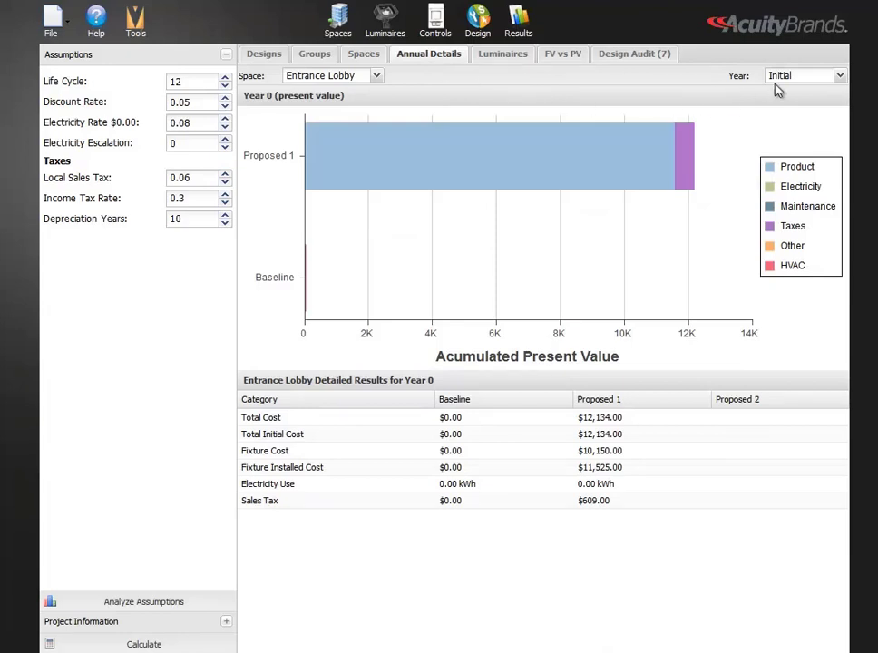
click(842, 79)
click(815, 113)
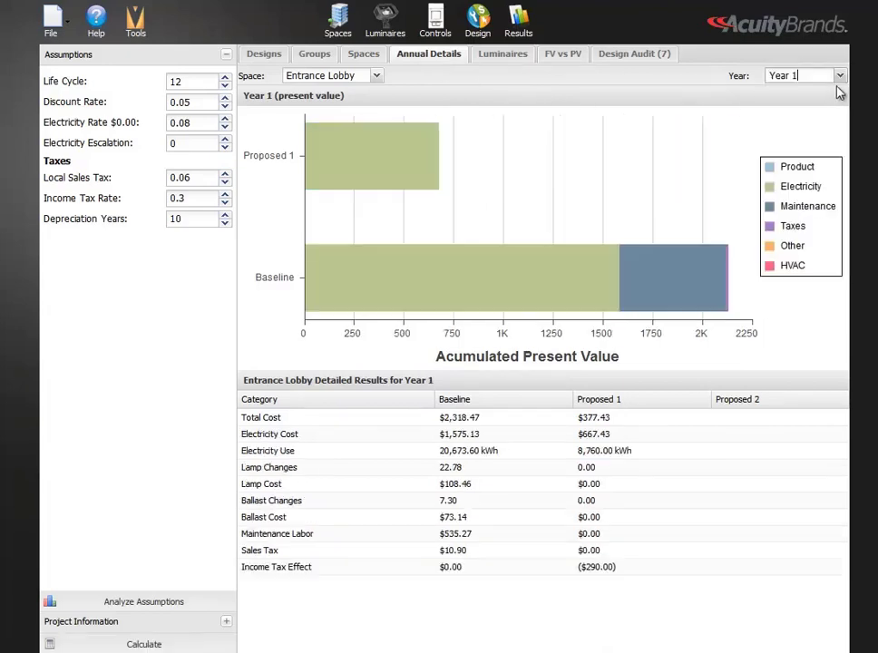
click(842, 79)
click(799, 144)
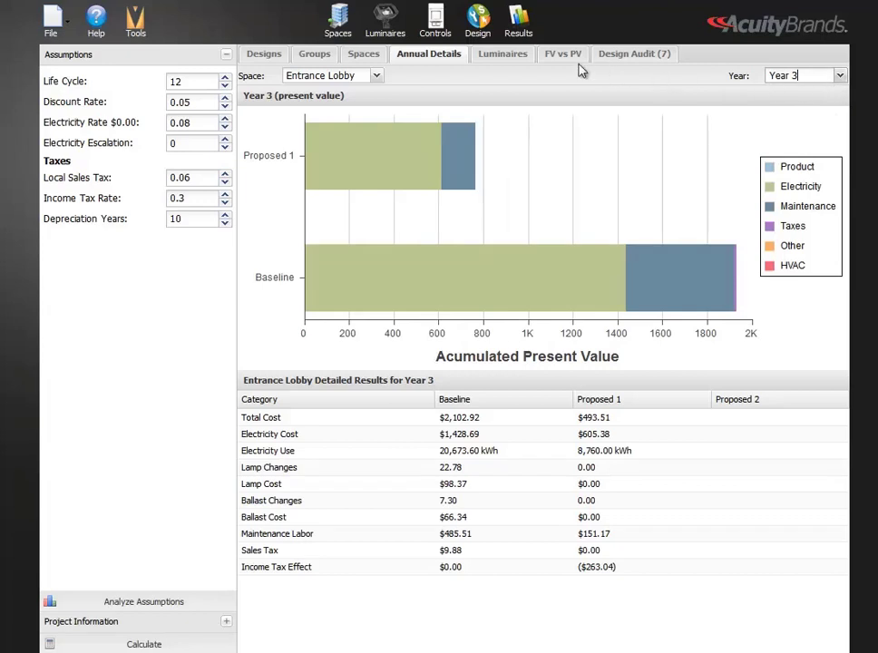
Review the Baseline design's luminaires grouped by space, along with the cost details for luminaire FS1
click(506, 56)
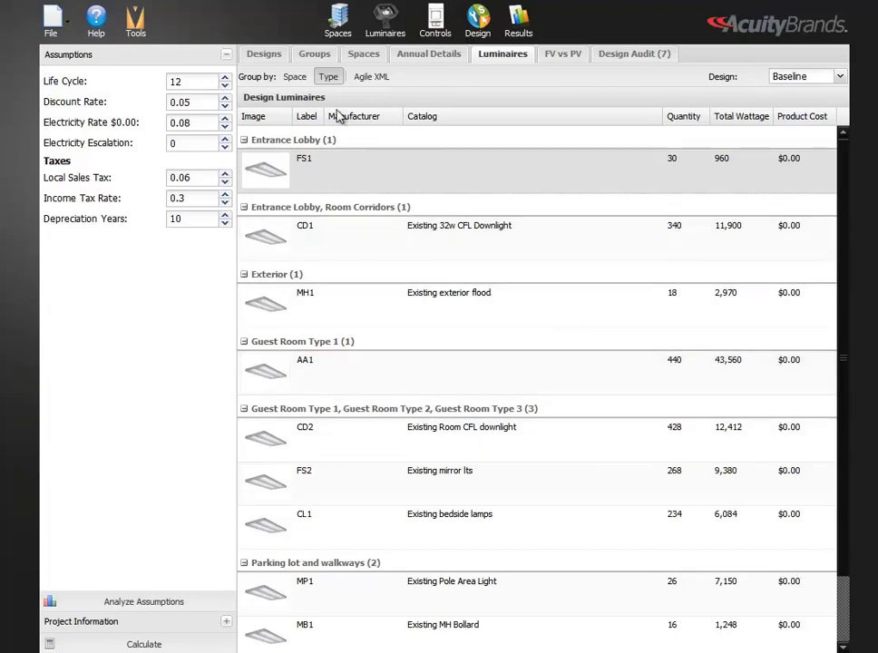
click(297, 78)
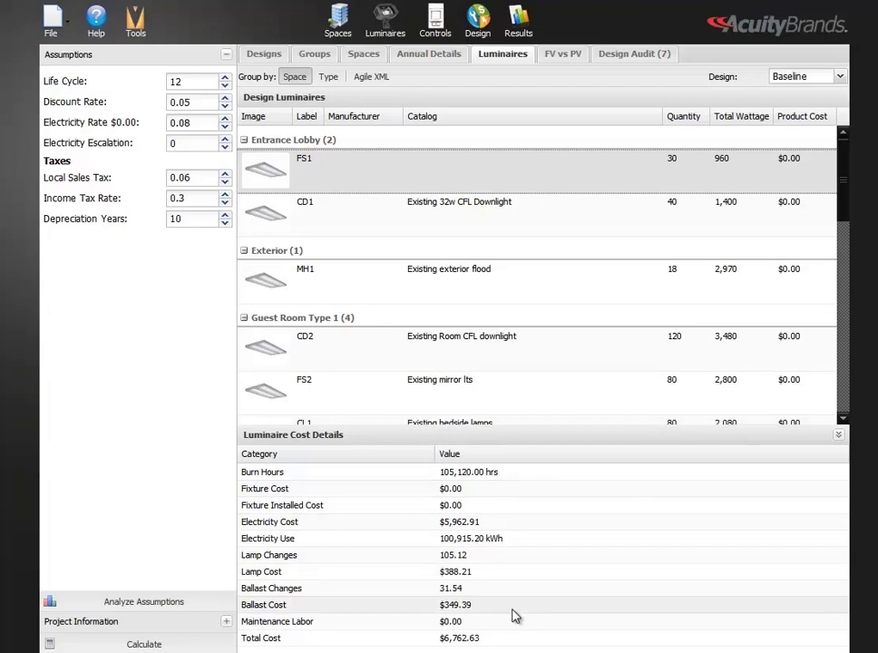
Compare future and present values for Entrance Lobby and Guest Room Type 1, and review the design audit warnings
click(566, 57)
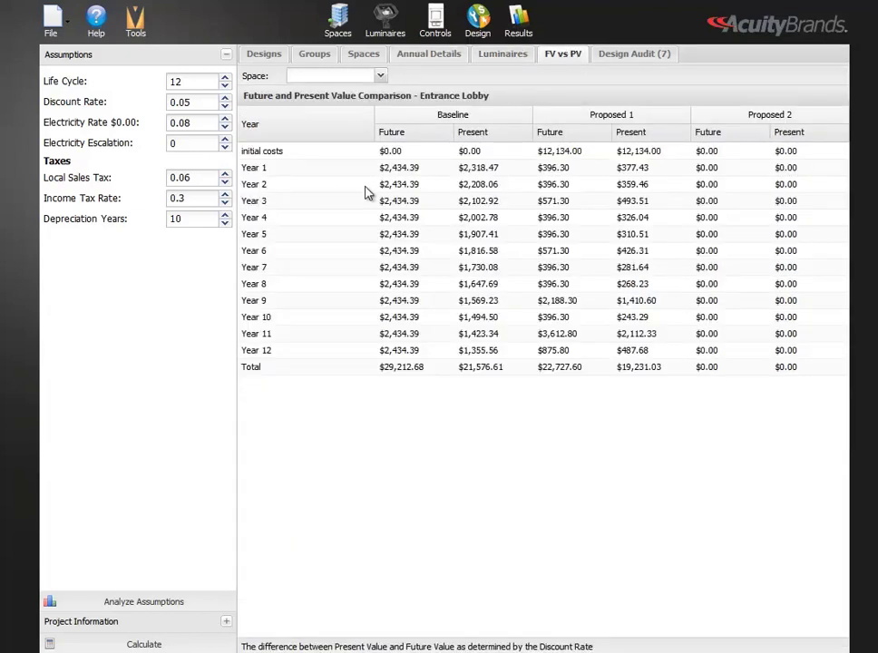
click(380, 77)
click(368, 128)
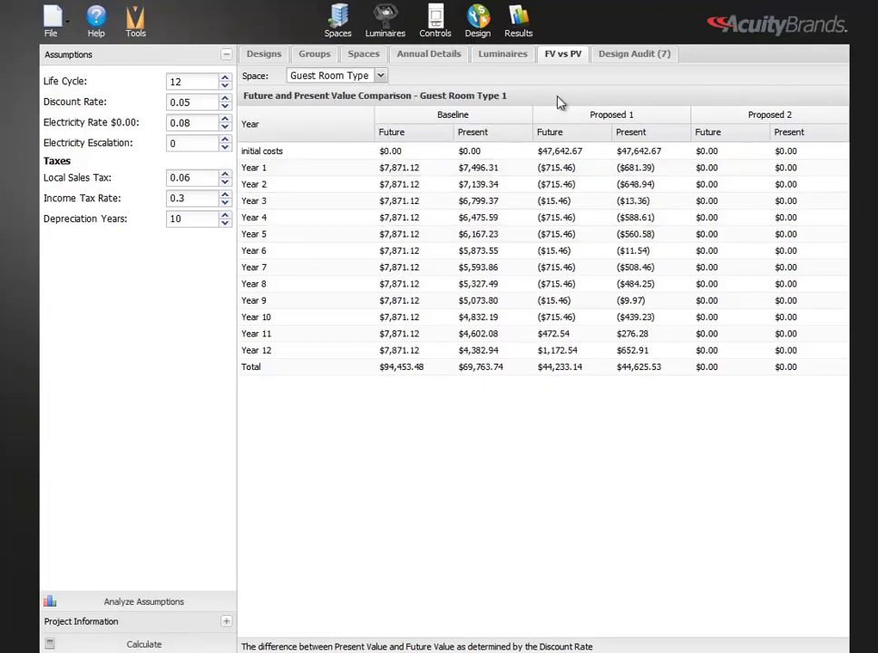
click(627, 56)
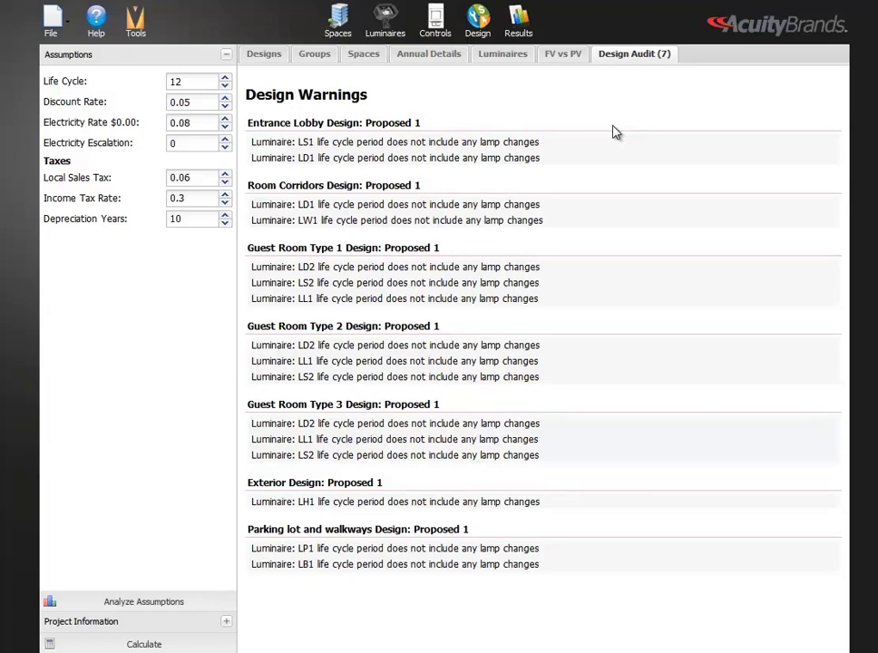
In the luminaire schedule, select luminaires FS1 and FS2 together and set their lamp type to None
click(388, 29)
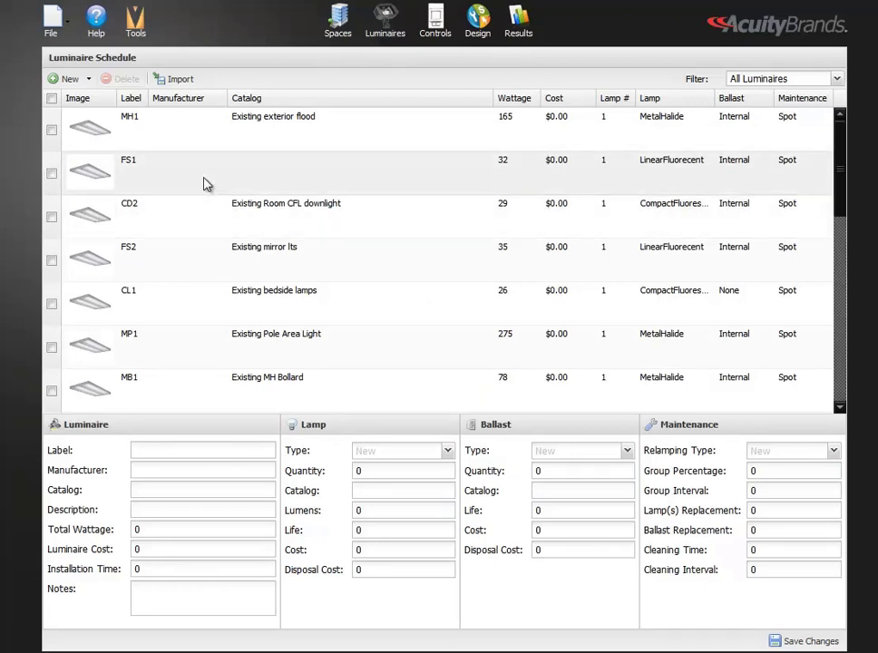
click(52, 176)
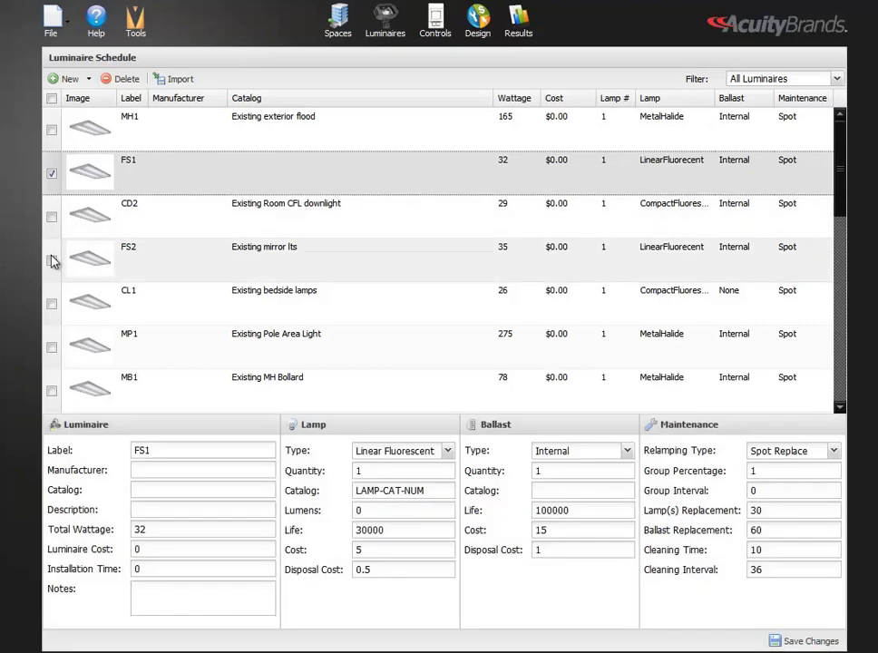
click(51, 262)
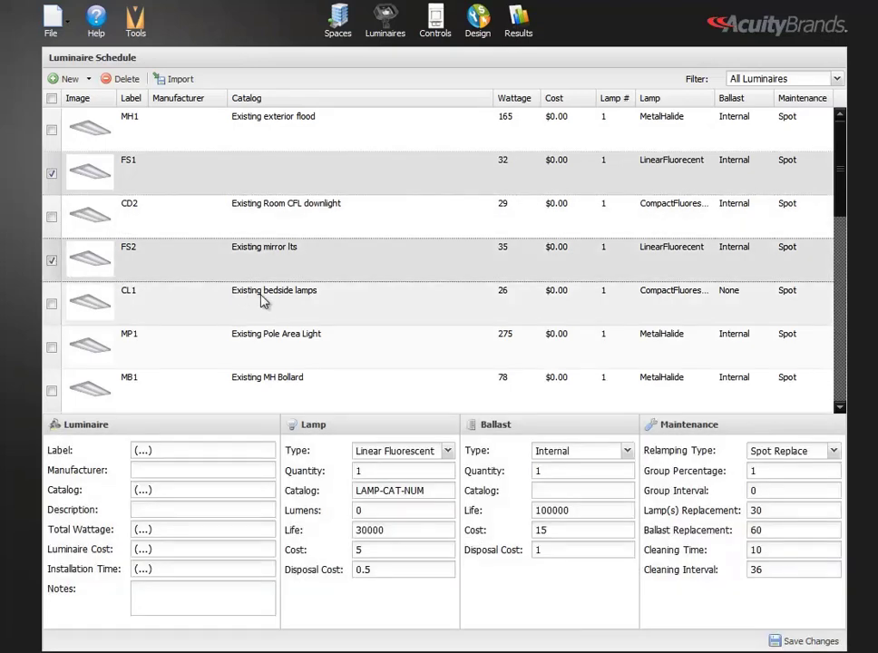
click(449, 453)
click(390, 242)
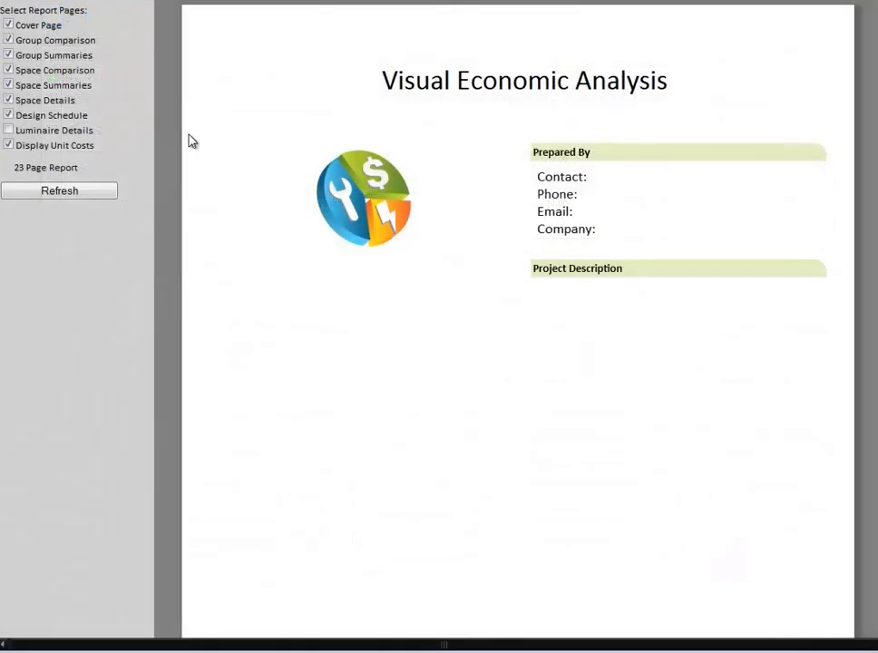
Exclude unit costs from the economic analysis report and regenerate it, viewing the Baseline luminaire schedule
scroll(206, 184, down, 10)
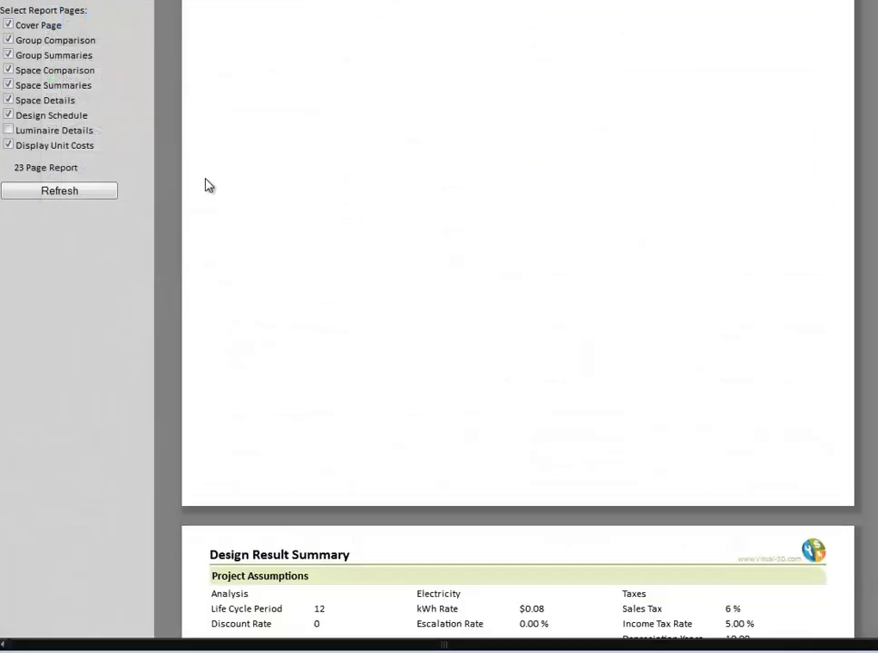
scroll(206, 185, down, 5)
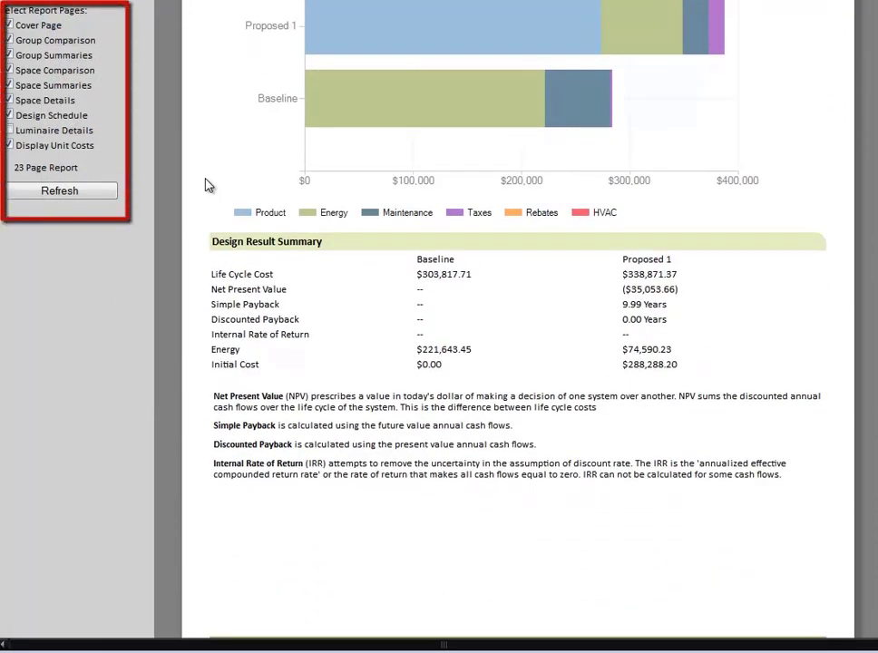
scroll(206, 184, down, 2)
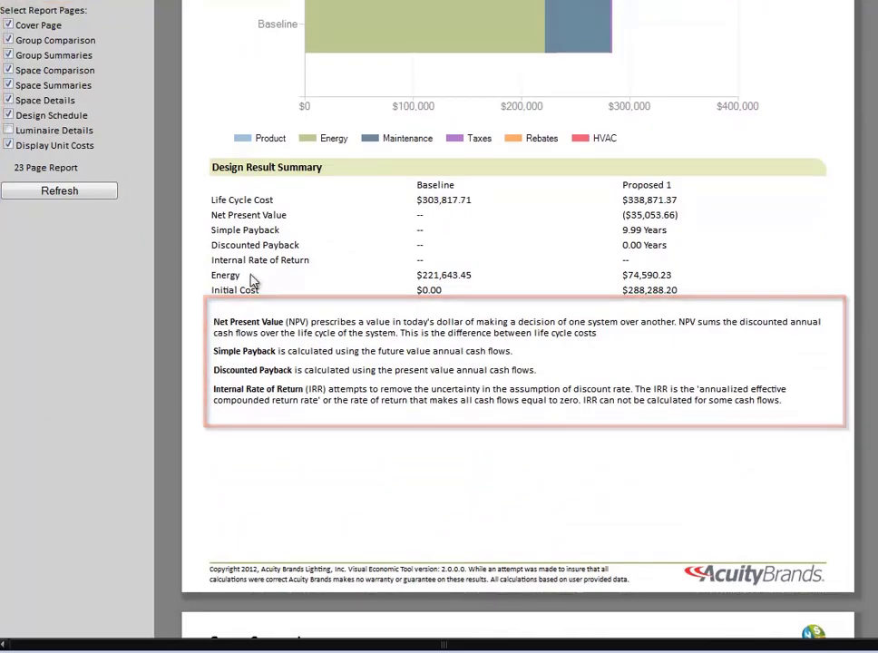
scroll(254, 281, down, 5)
scroll(254, 281, down, 20)
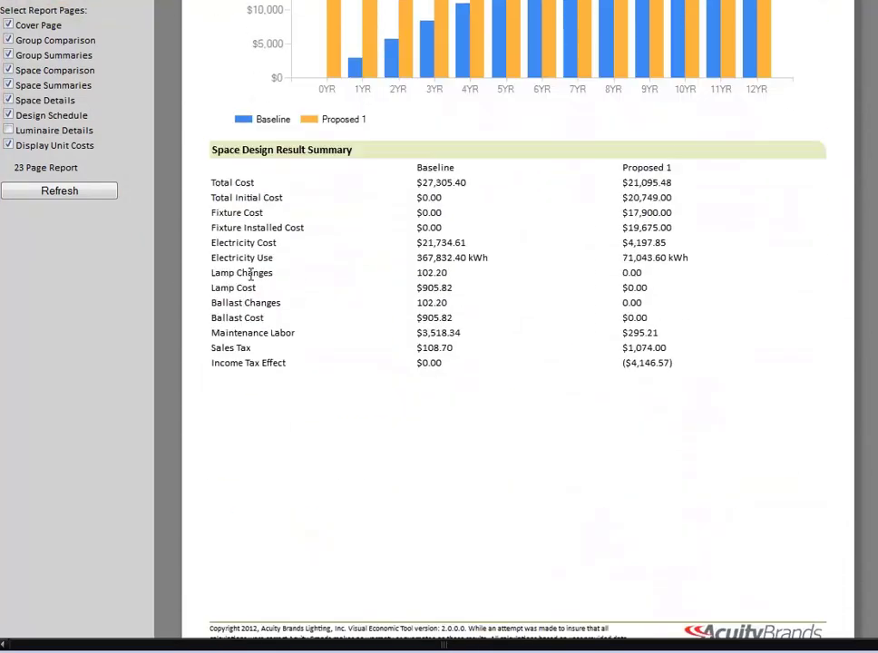
scroll(252, 281, up, 17)
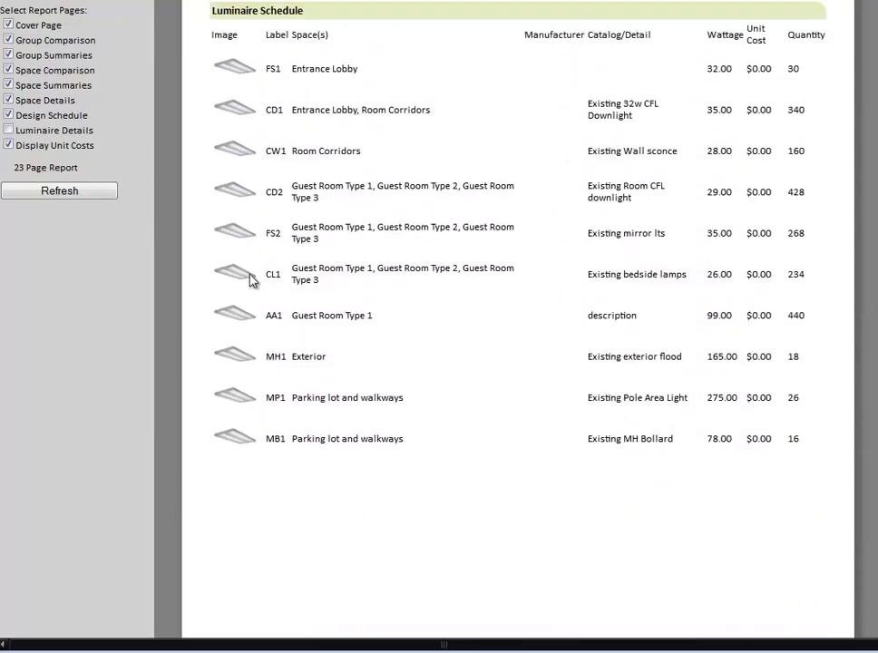
click(9, 146)
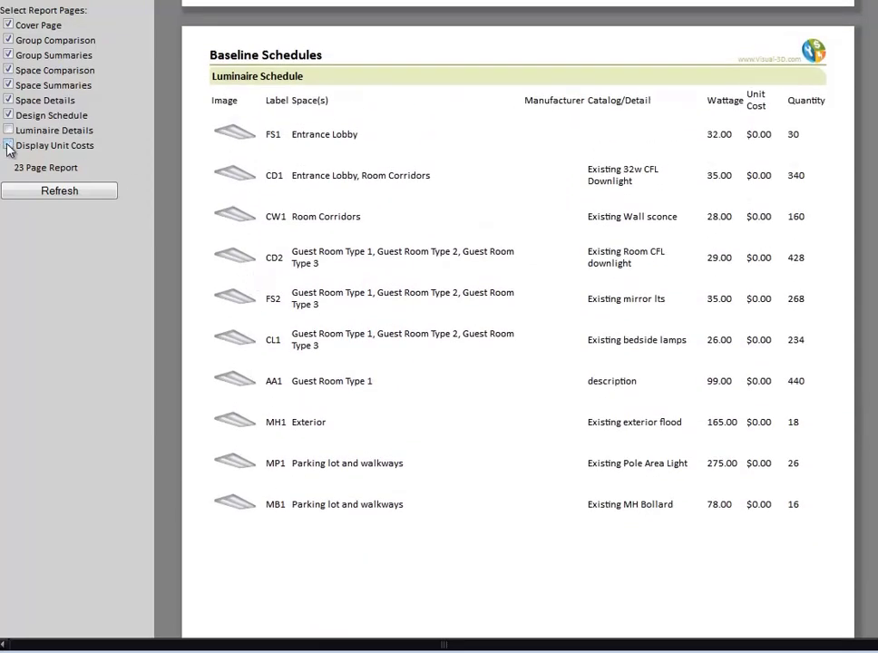
click(60, 192)
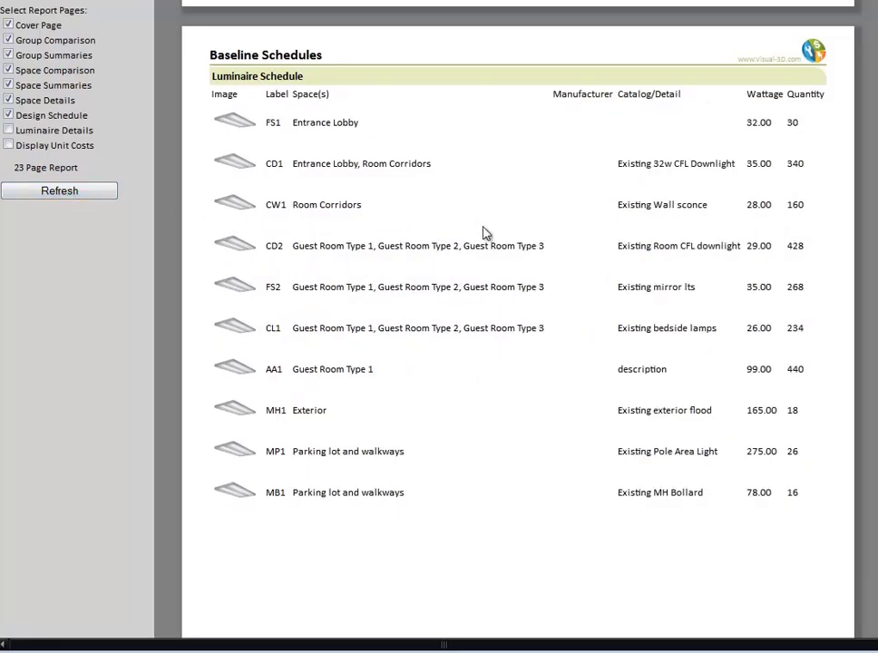